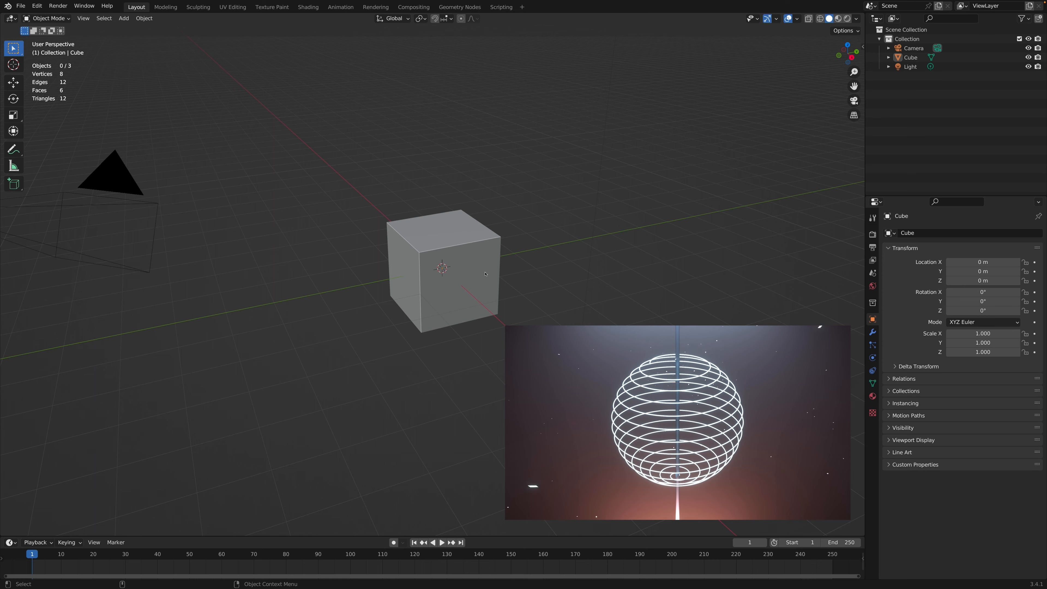
Step: Delete the default cube from the scene
mouse_move(486, 274)
middle_mouse_down()
mouse_move(480, 260)
mouse_move(485, 274)
mouse_move(457, 271)
mouse_move(483, 275)
middle_mouse_up()
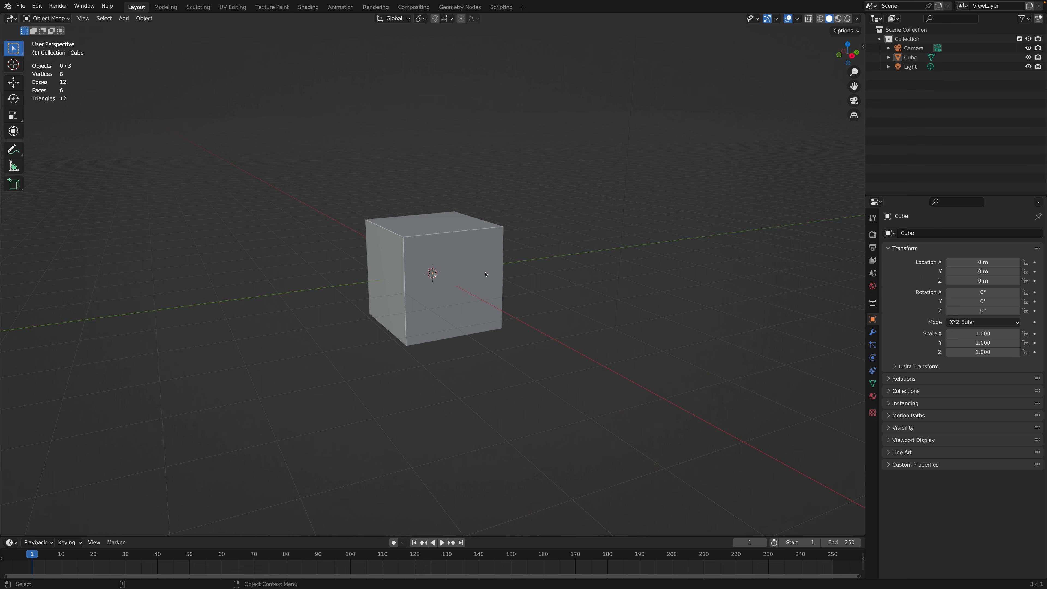
middle_click_drag(445, 248, 446, 248)
left_click(447, 247)
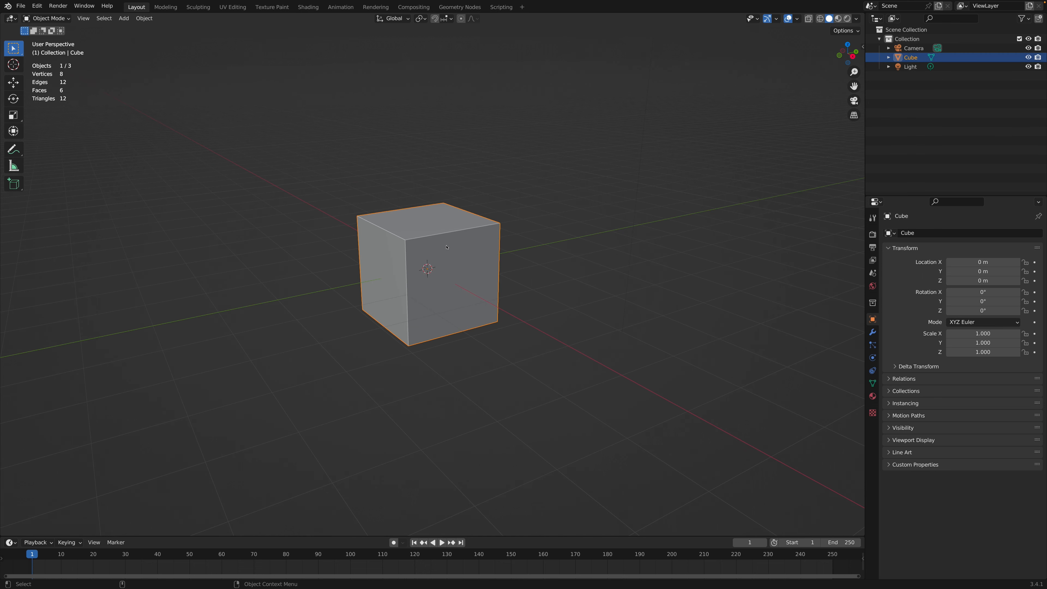
key("x")
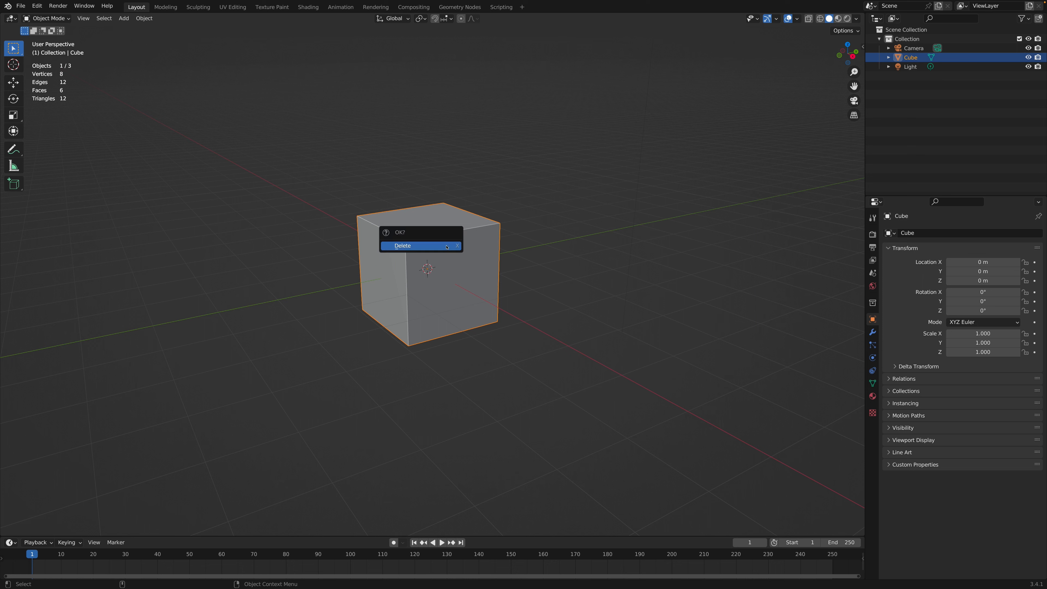
left_click(447, 246)
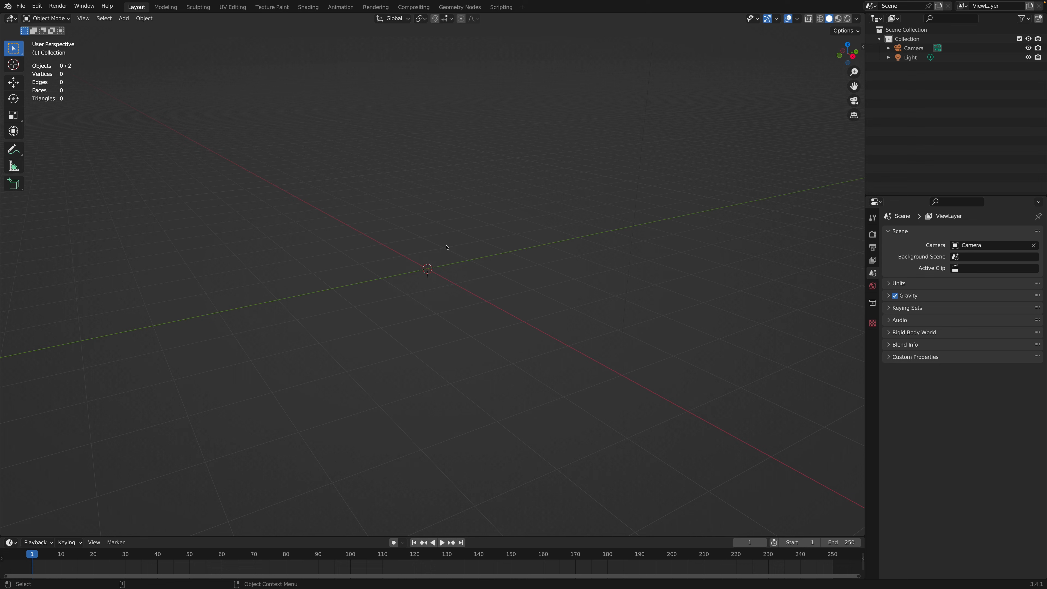
Step: Add a spheric spiral curve at the world origin and set its number of turns to 14
key("shift+a")
mouse_move(447, 244)
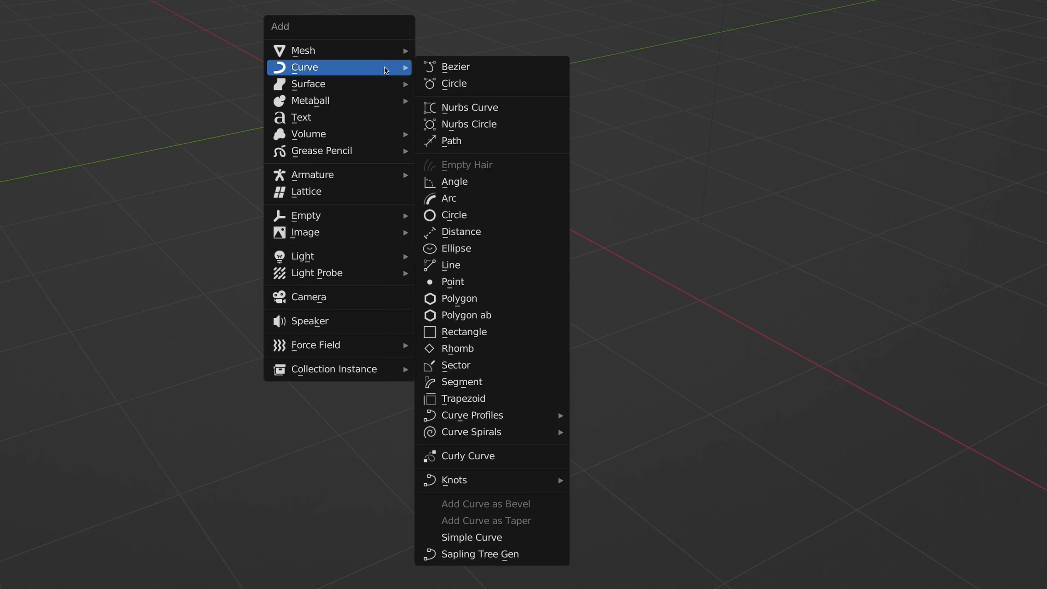
mouse_move(484, 433)
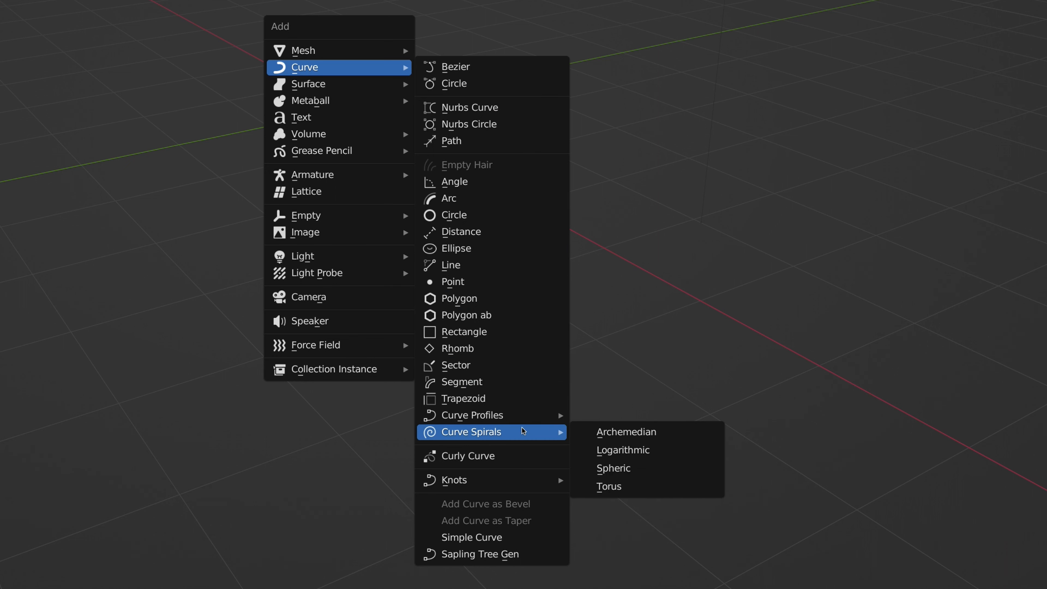
left_click(622, 469)
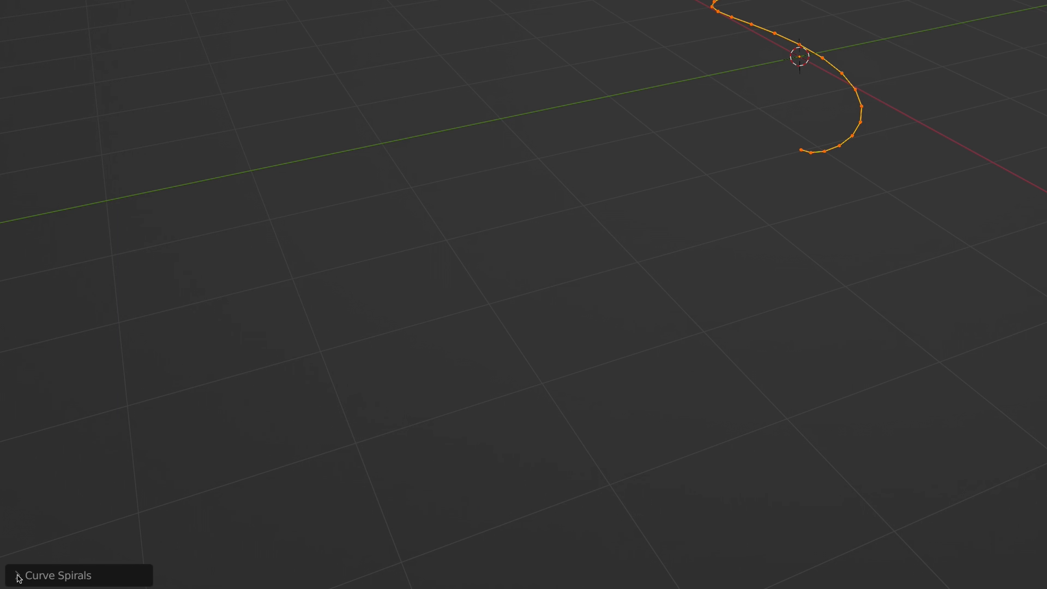
left_click(18, 576)
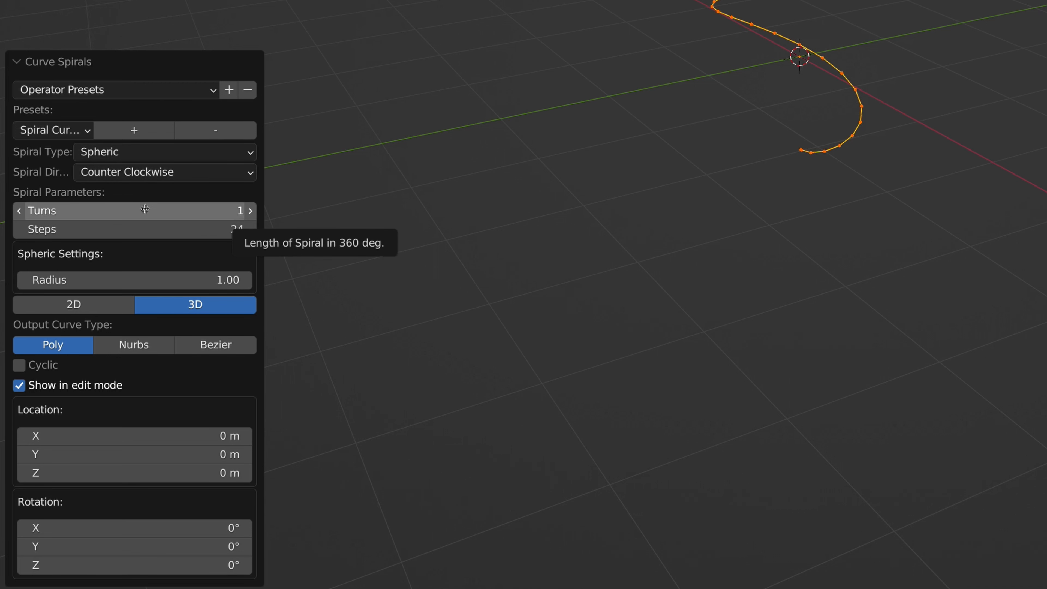
left_click_drag(241, 210, 701, 124)
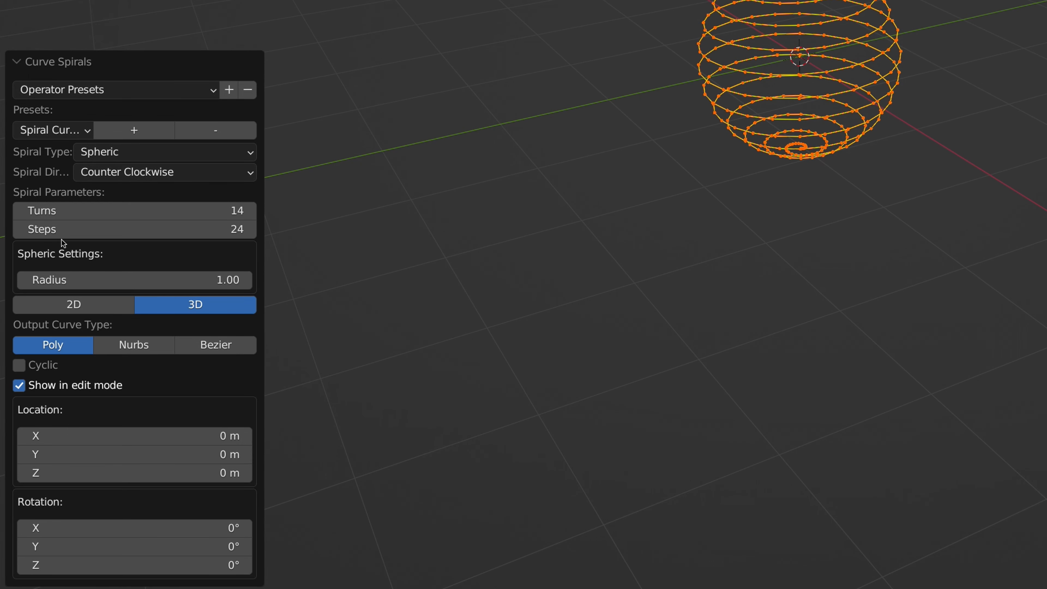
Step: Set the spheric spiral's steps to 30 and its radius to 1.57
scroll(591, 149, "up", 3)
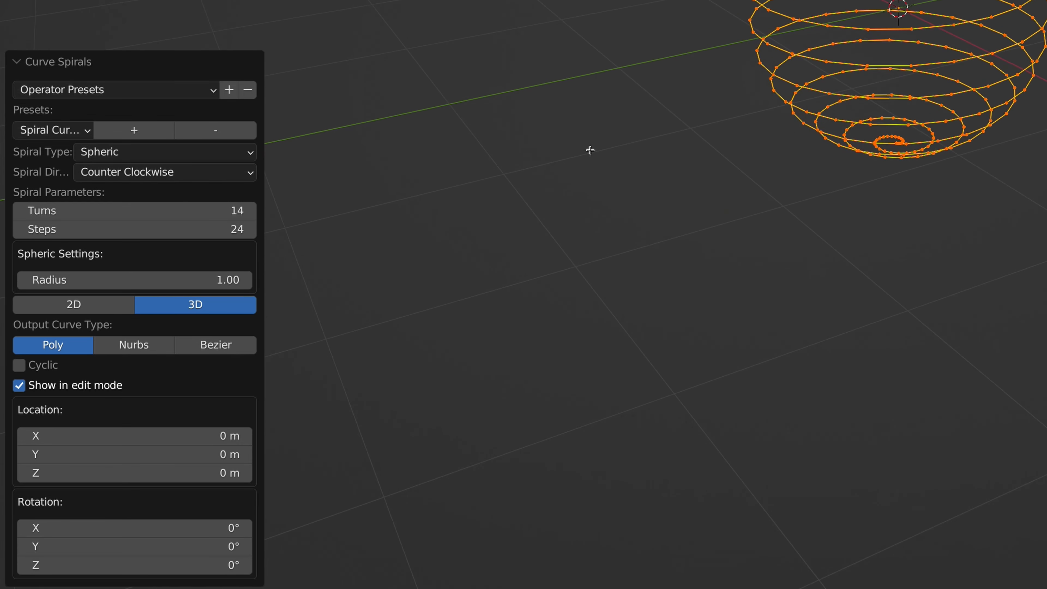
scroll(590, 150, "up", 5, "shift")
scroll(590, 150, "right", 5, "shift")
scroll(587, 152, "up", 2)
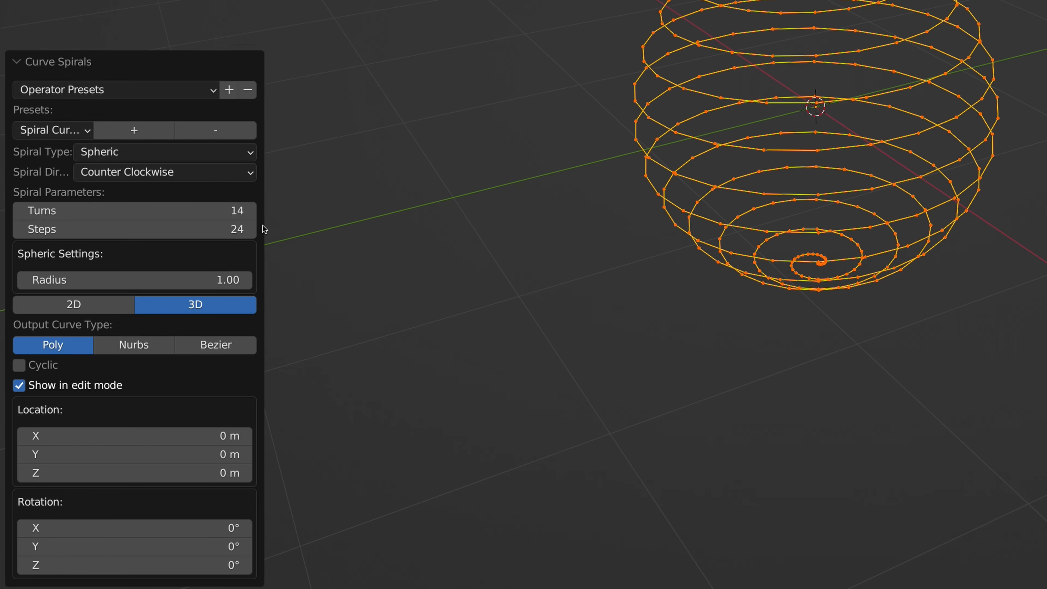
left_click(251, 228)
left_click(251, 228)
left_click(252, 228)
left_click(251, 228)
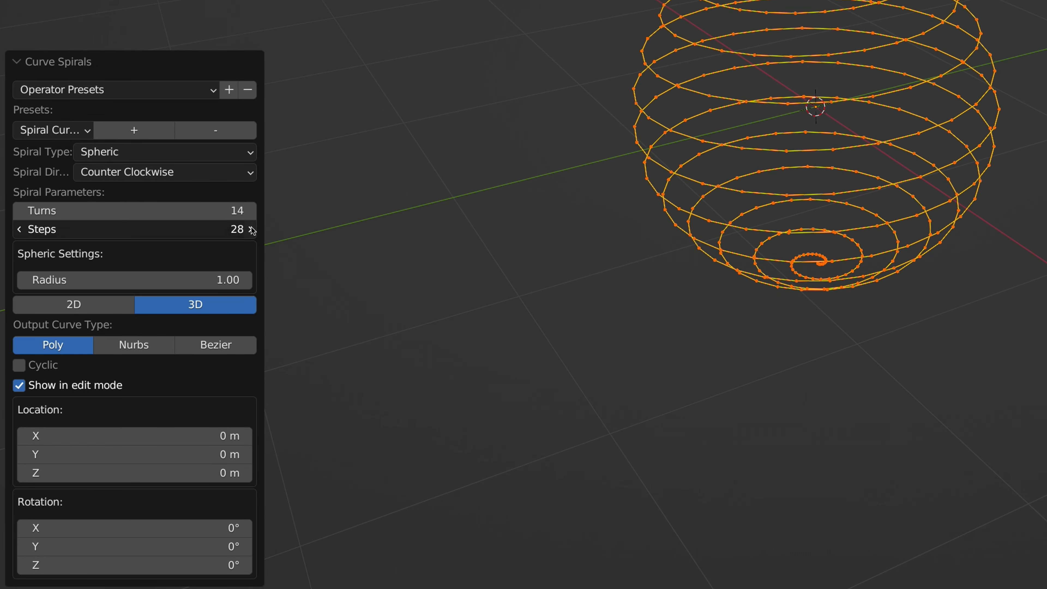
left_click(251, 228)
left_click(251, 228)
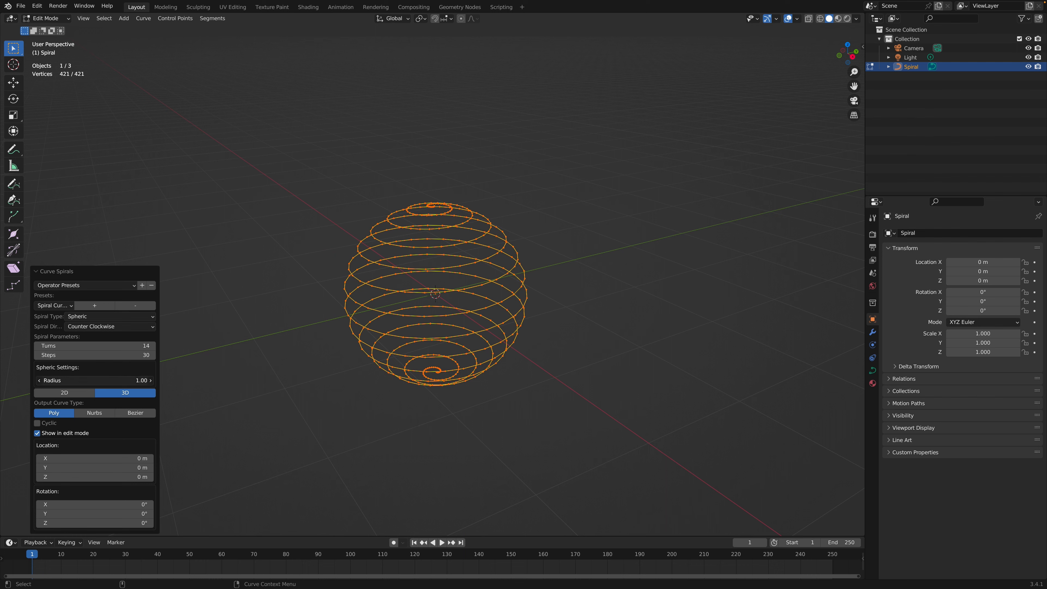
mouse_move(106, 380)
left_mouse_down()
mouse_move(132, 380)
mouse_move(97, 380)
mouse_move(113, 380)
left_mouse_up()
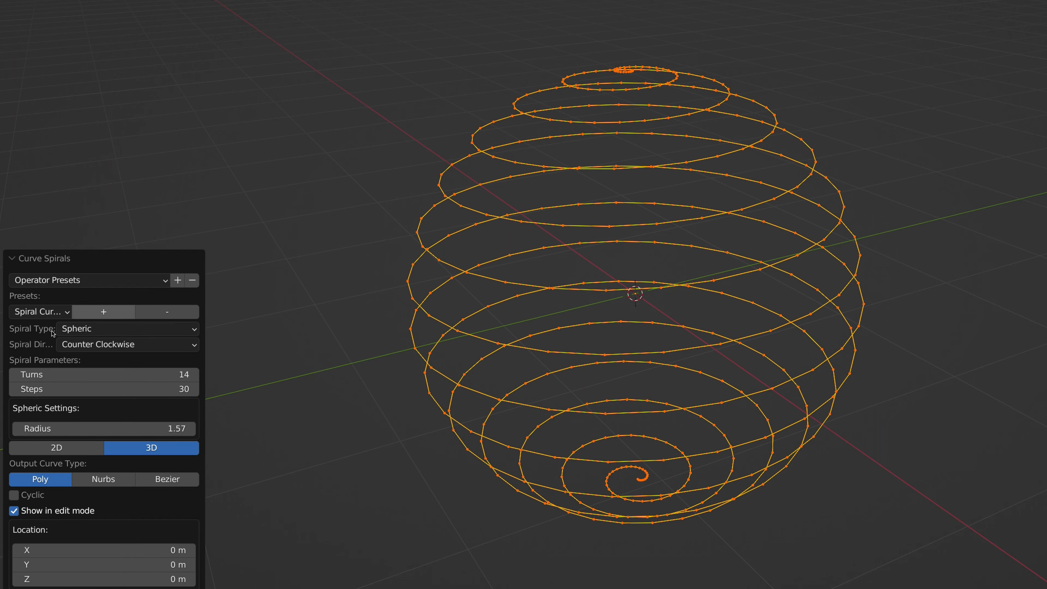
Step: Keep the spiral type Spheric, try the clockwise spiral direction and switch it back to counter clockwise
left_click(108, 332)
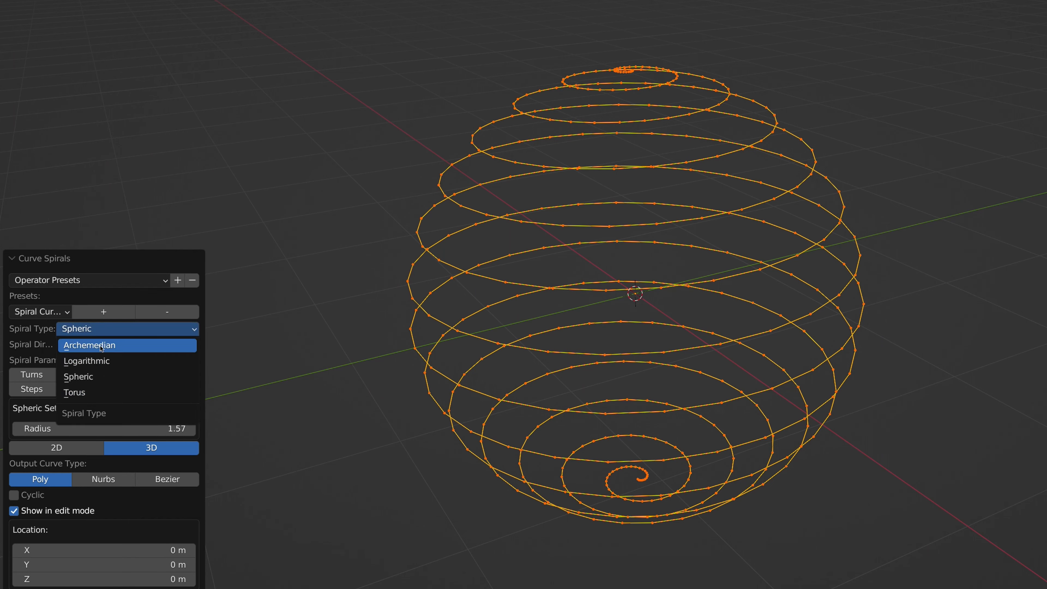
left_click(79, 377)
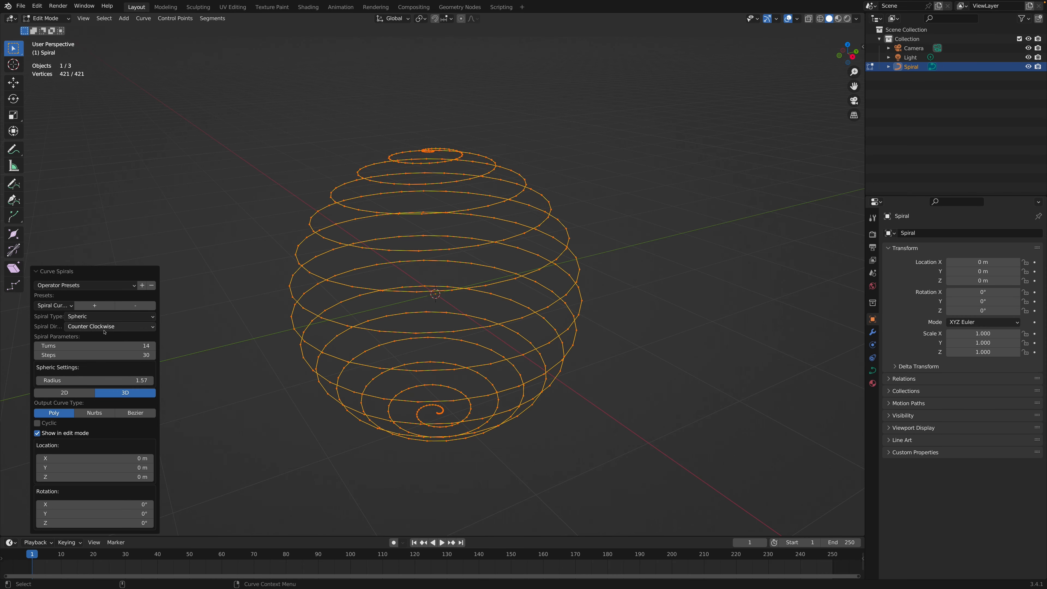
left_click(129, 344)
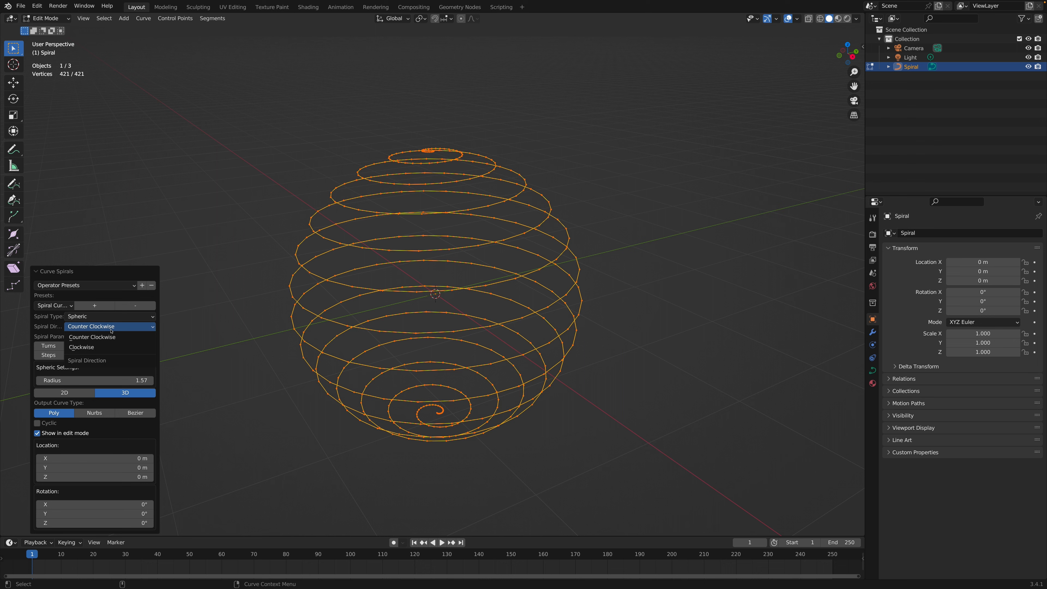
left_click(110, 346)
left_click(109, 326)
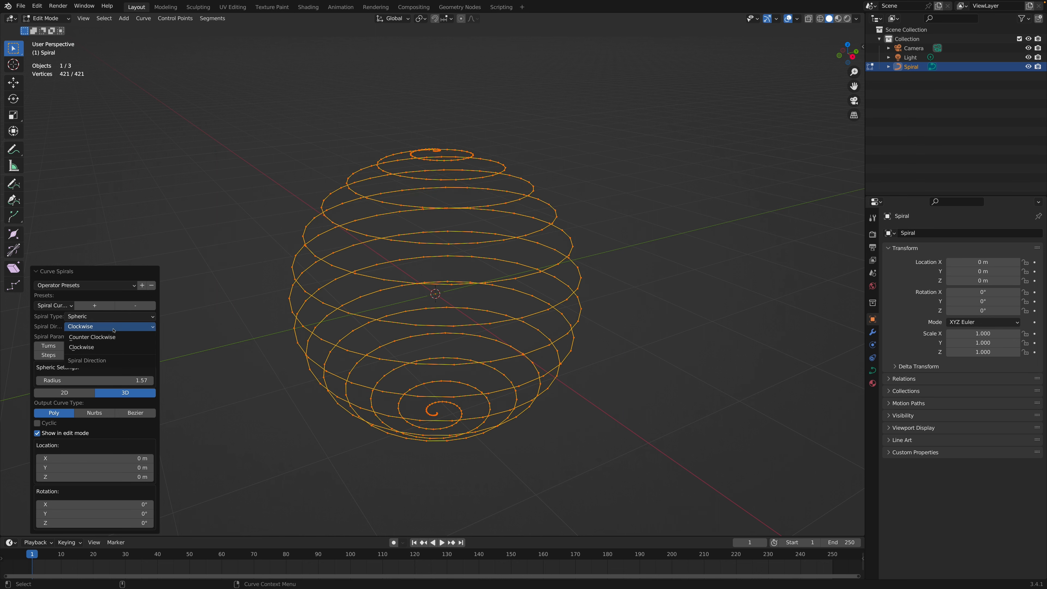
left_click(108, 338)
Step: Deselect all of the spiral's control points and return to Object Mode
key("alt+a")
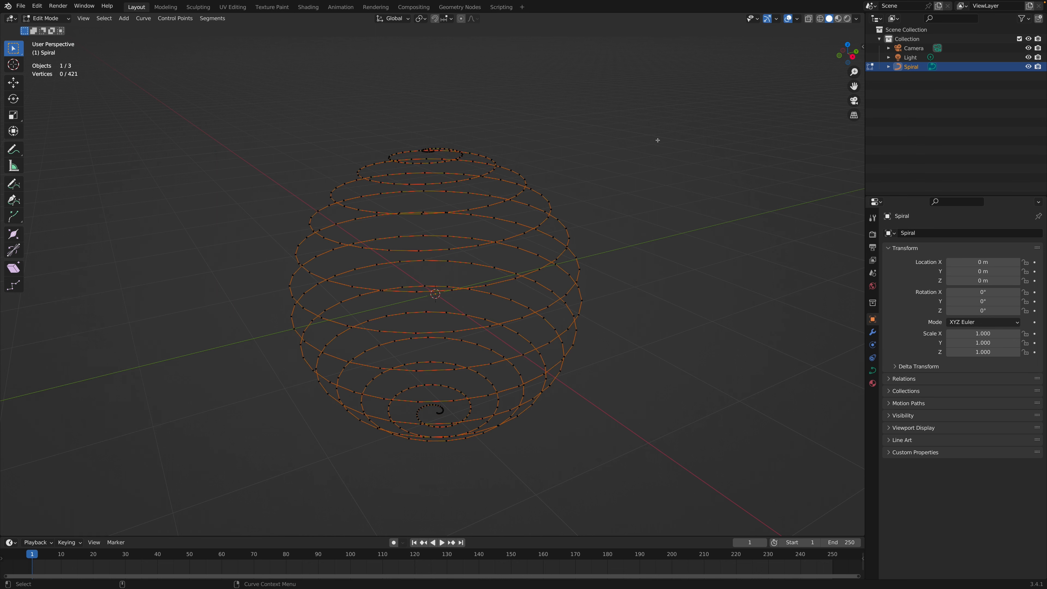
scroll(434, 267, "left", 2)
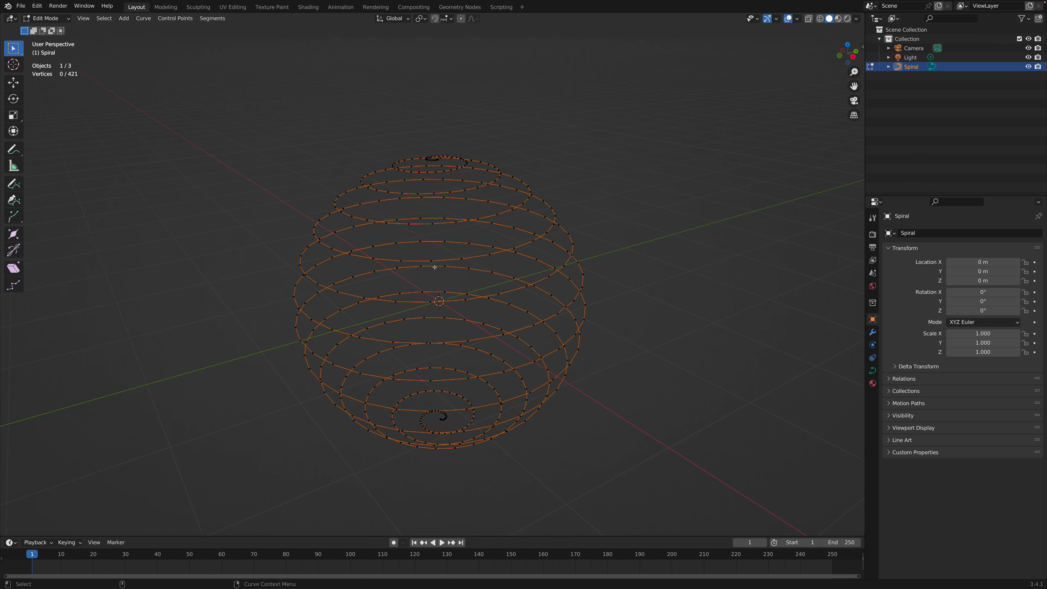
key("Tab")
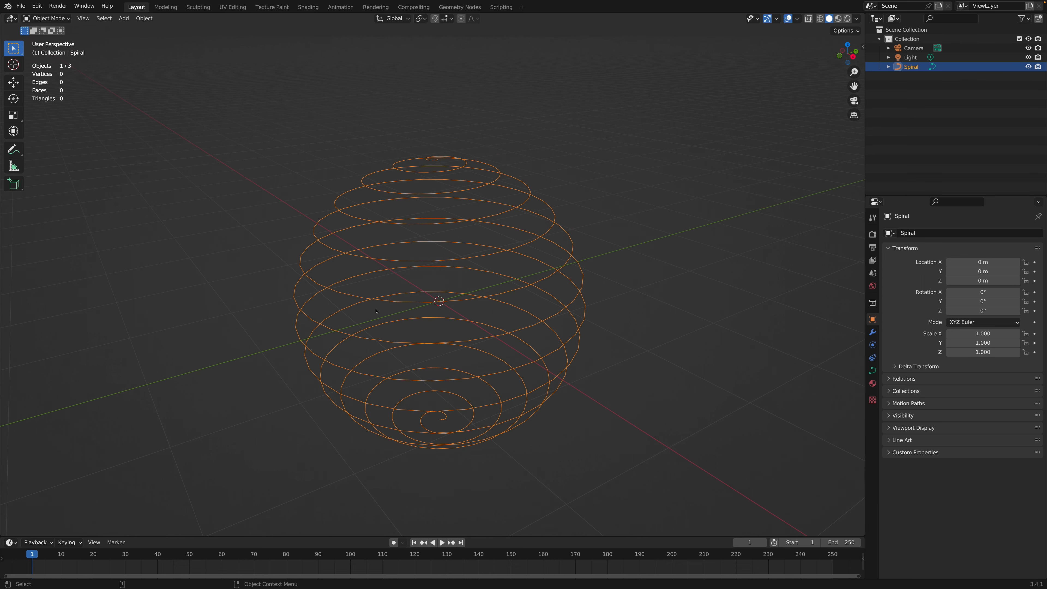
Step: Thicken the spiral curve with a round bevel of 0.01 m depth and look at it through the camera
scroll(404, 342, "down", 4)
scroll(404, 342, "up", 5)
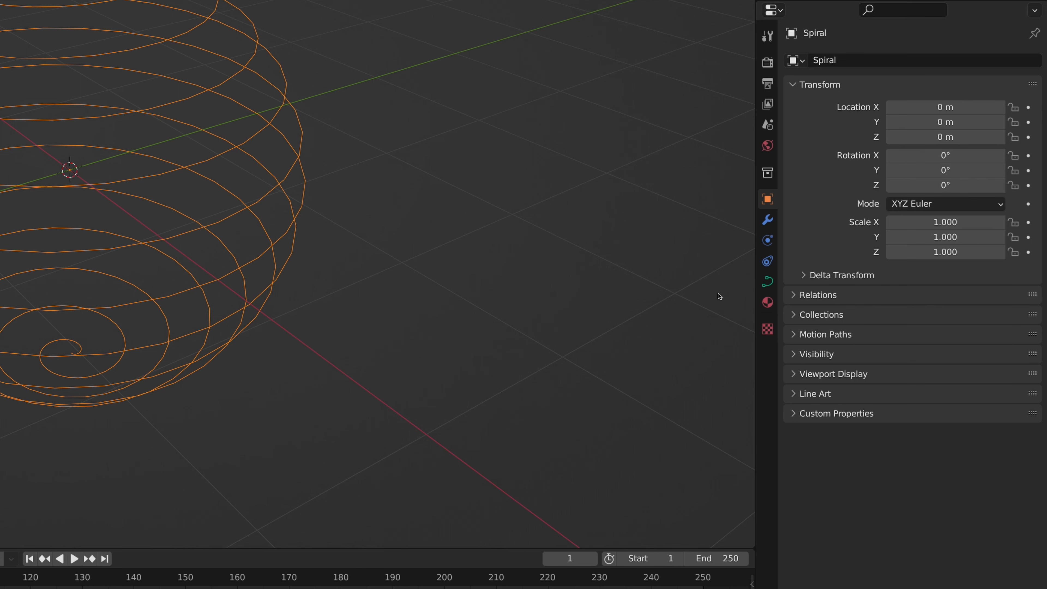
left_click(767, 283)
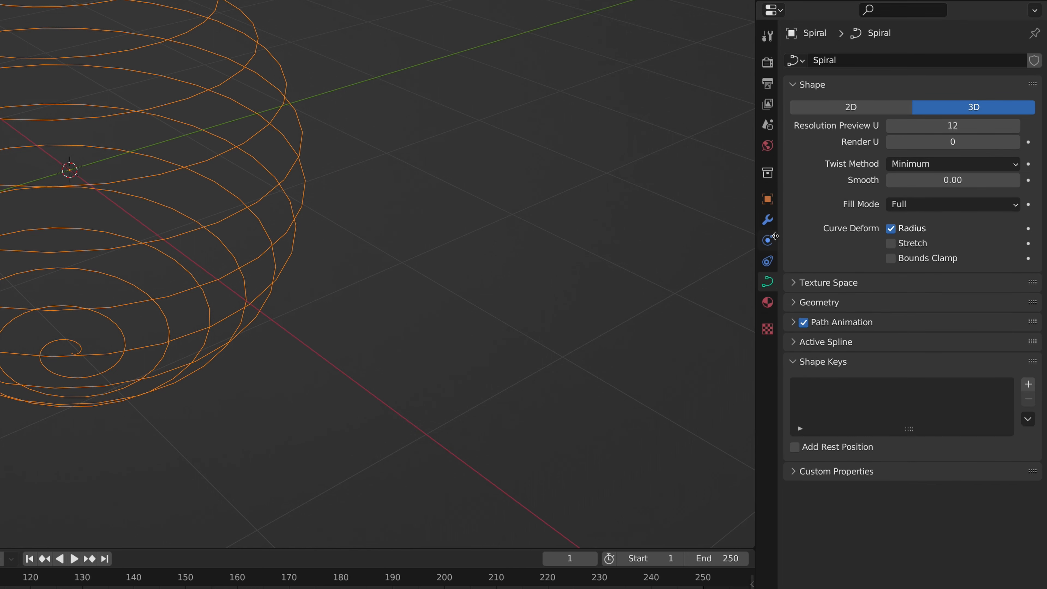
left_click(795, 309)
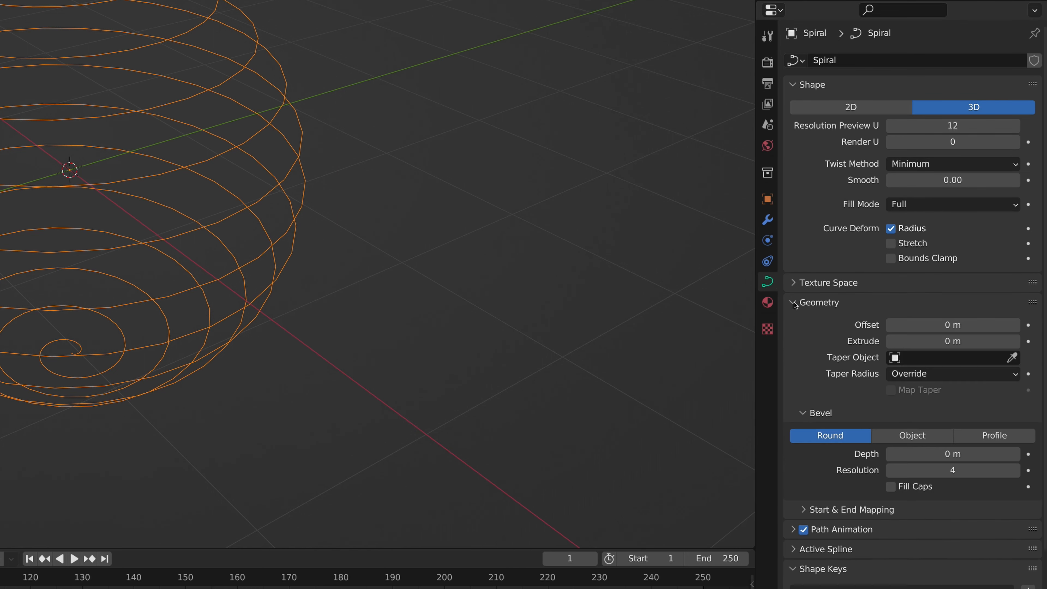
scroll(830, 233, "down", 4)
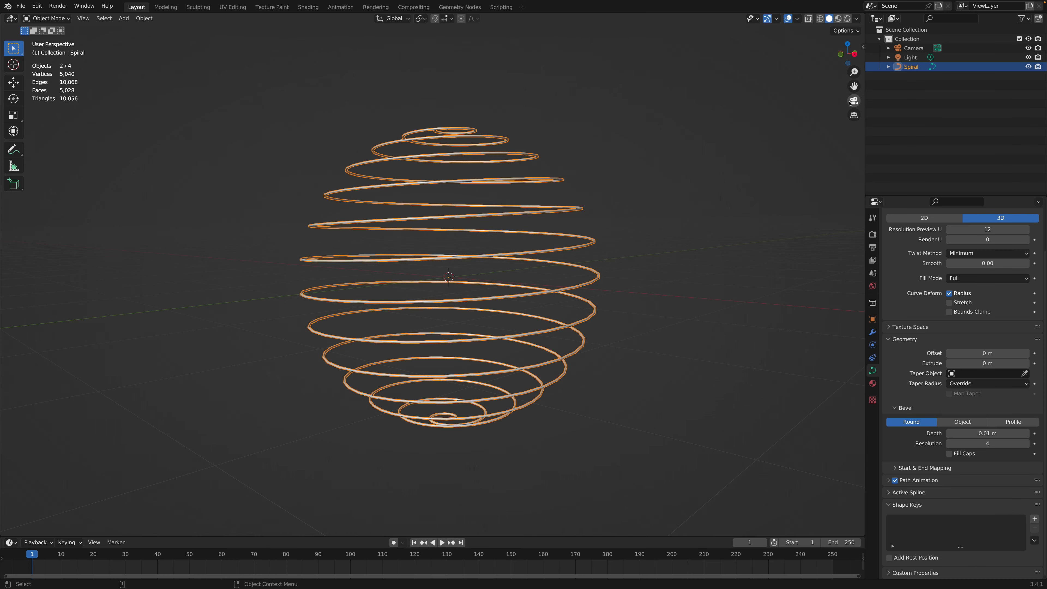
left_click(852, 103)
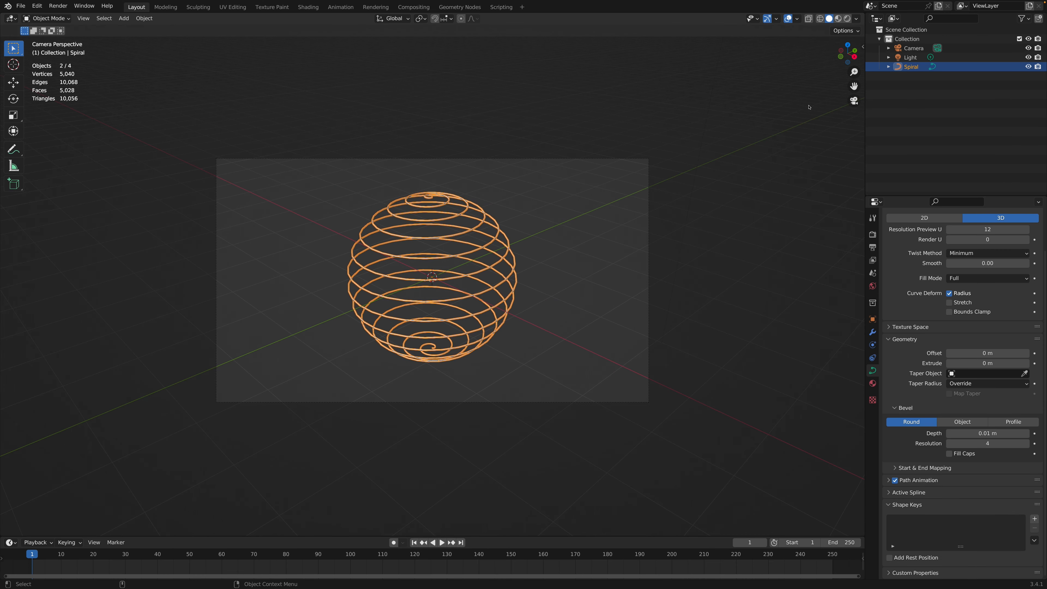
left_click_drag(854, 72, 854, 46)
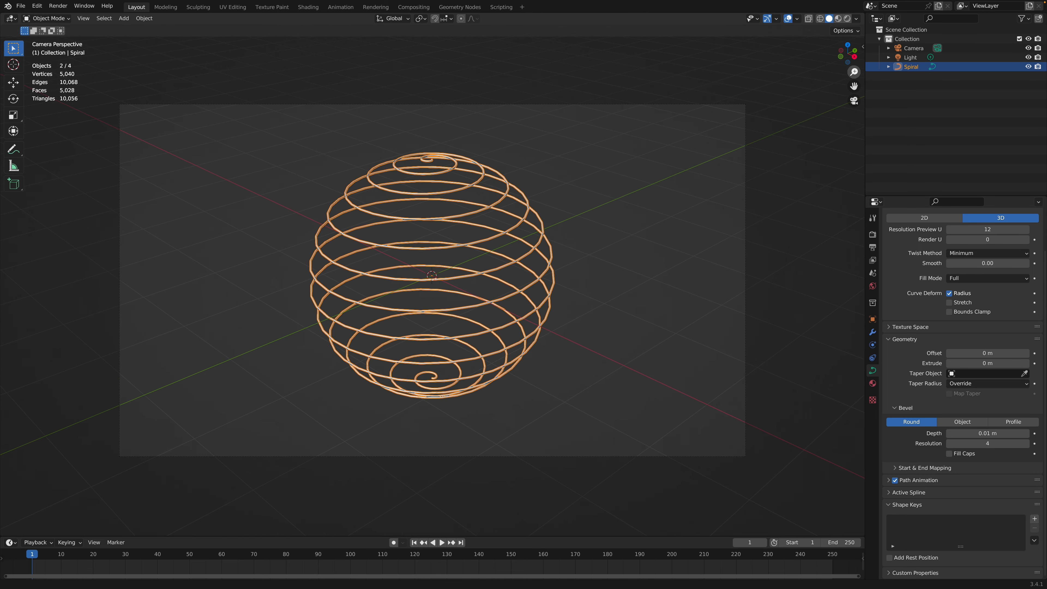
middle_click_drag(617, 193, 618, 171)
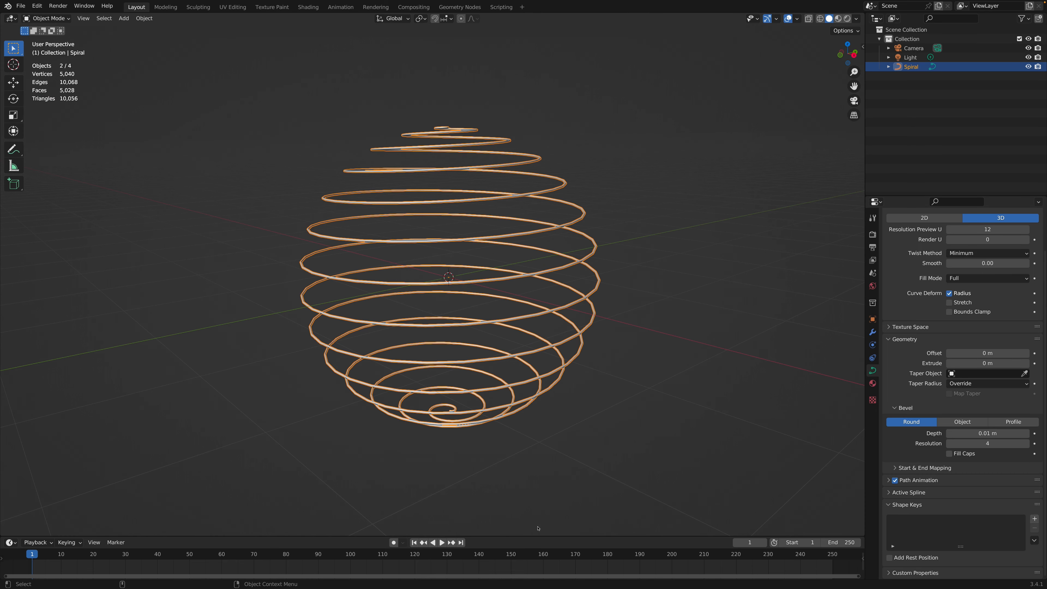
left_click_drag(538, 535, 539, 504)
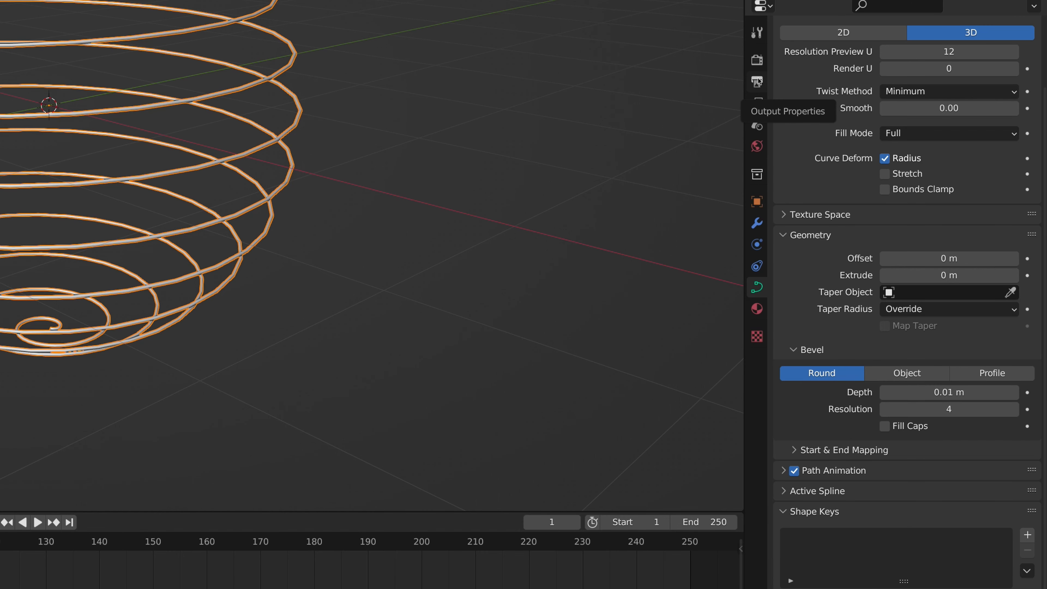
Step: Set the output frame rate to 30 fps and the end frame to 300
left_click(757, 81)
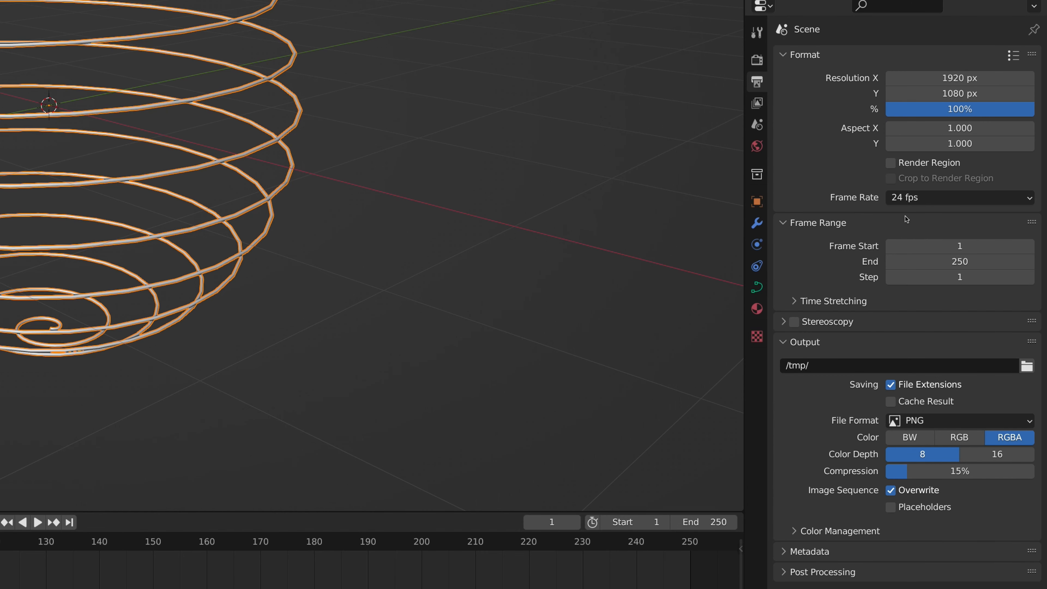
left_click(963, 200)
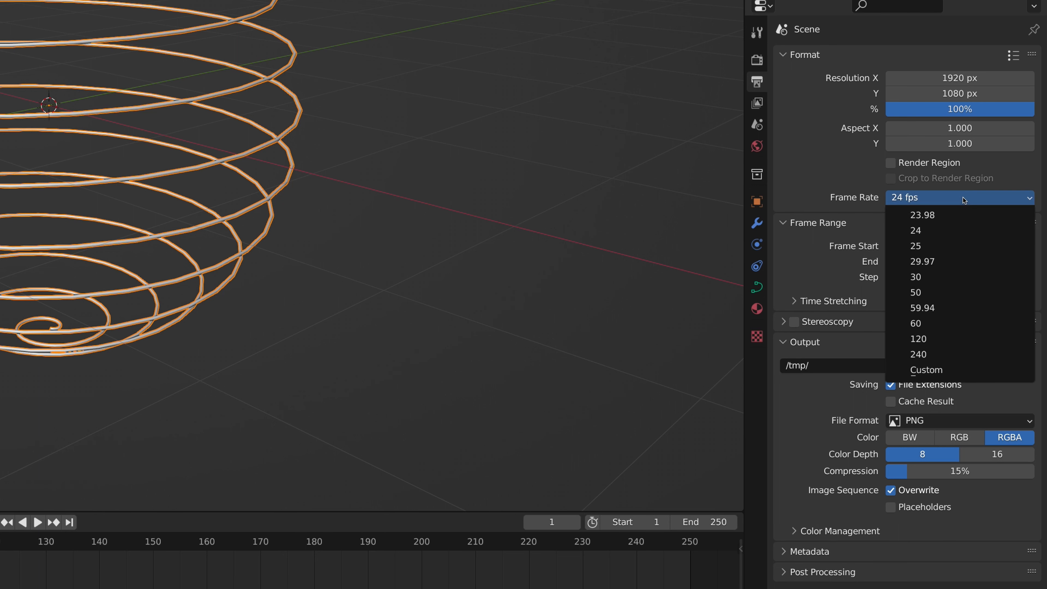
left_click(948, 277)
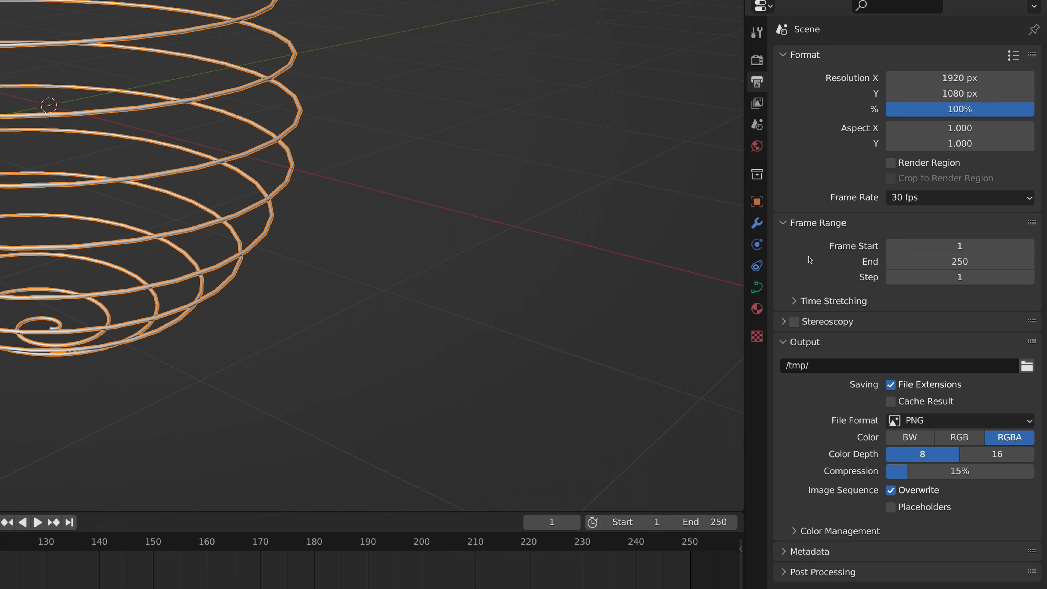
left_click(973, 262)
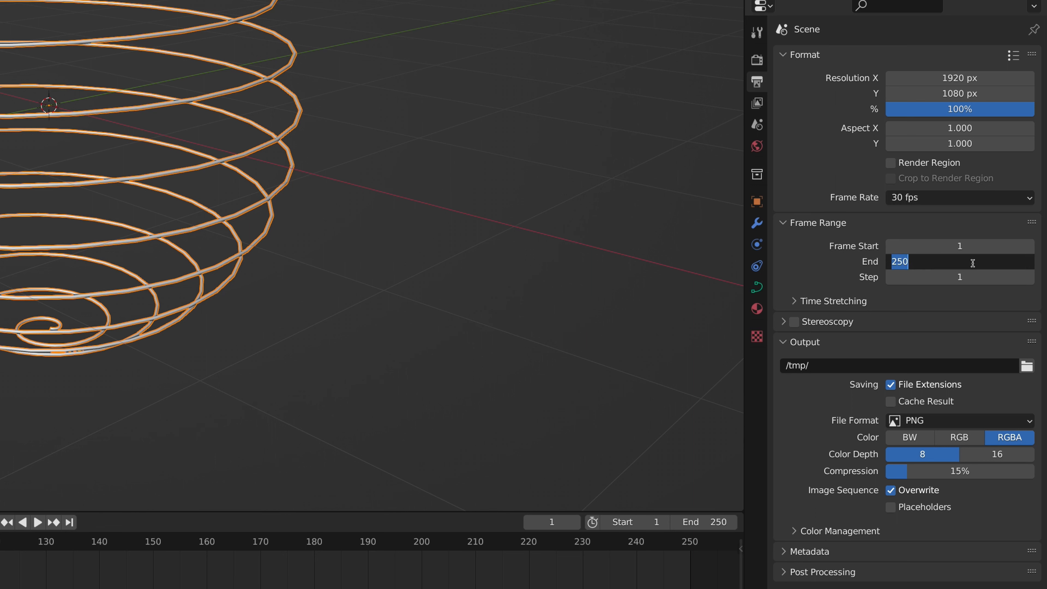
type("300")
key("Return")
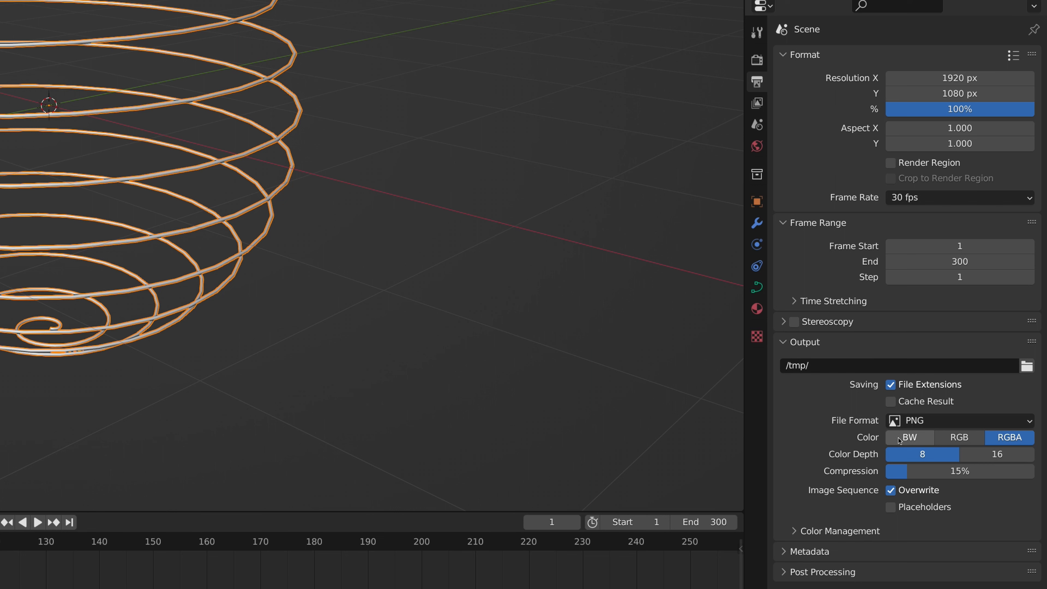
Step: Set the render output's file format to FFmpeg Video and apply the H264 in MP4 encoding preset
left_click(972, 421)
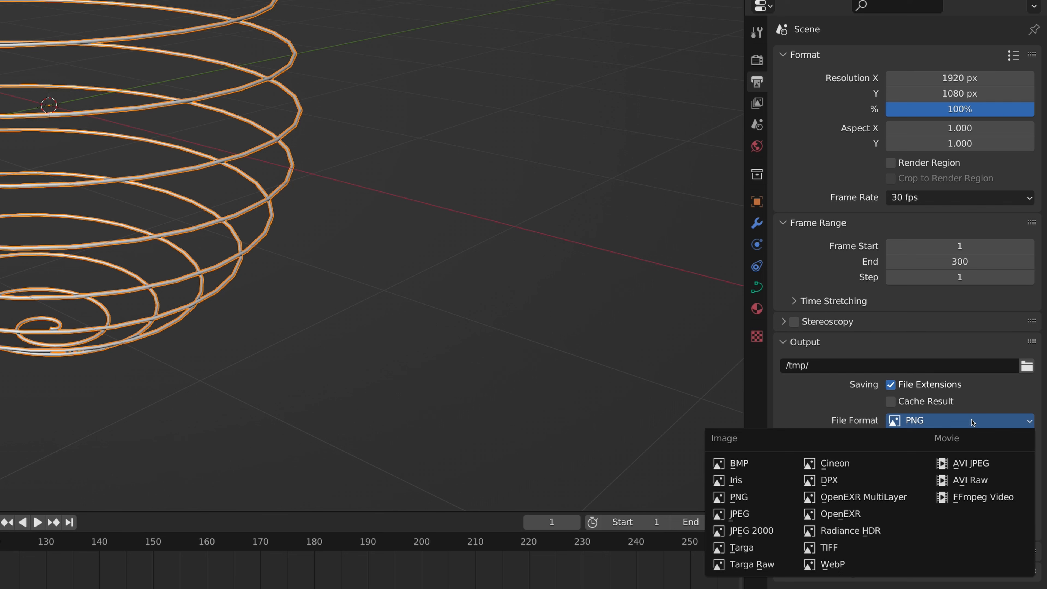
left_click(981, 498)
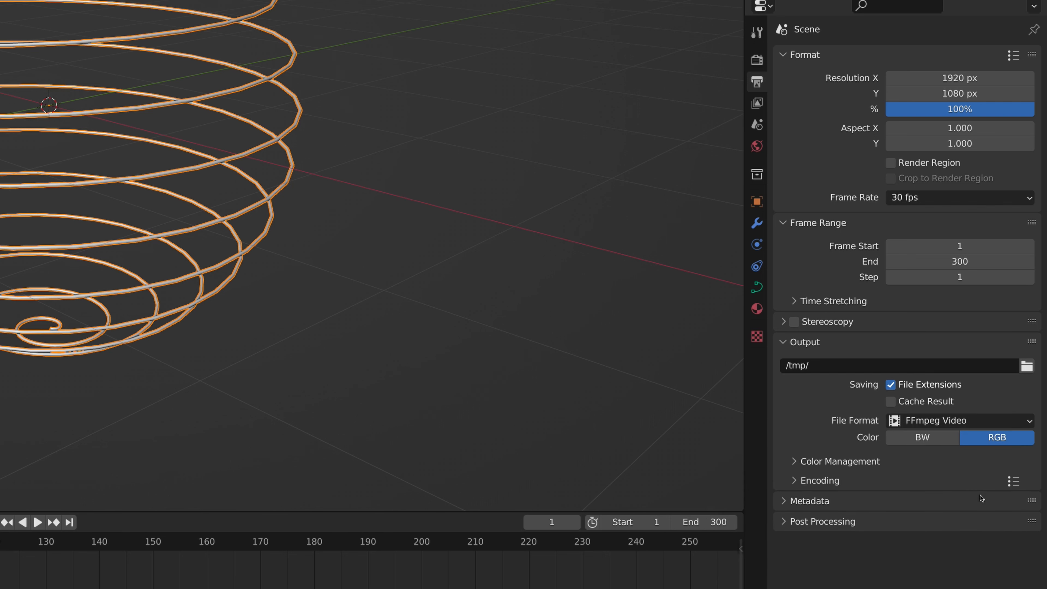
left_click(1013, 481)
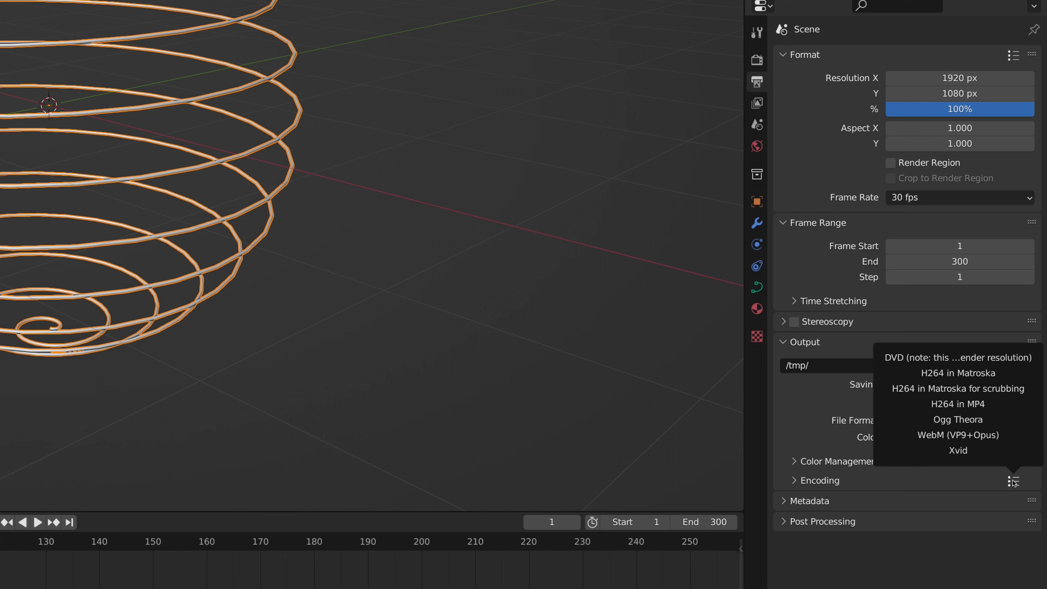
left_click(999, 405)
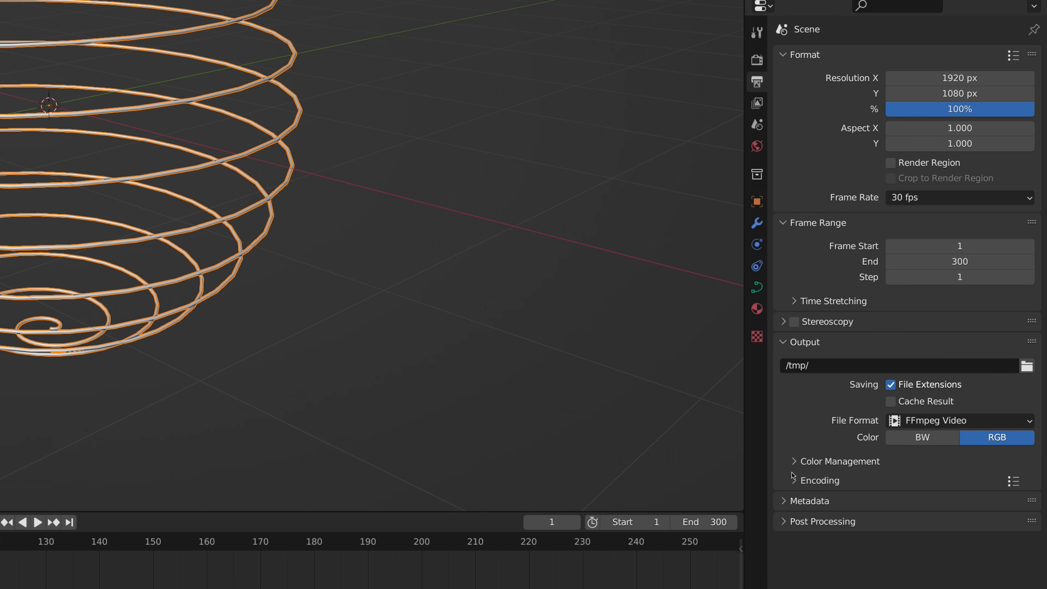
Step: Set the video encoding's output quality to High Quality
left_click(792, 480)
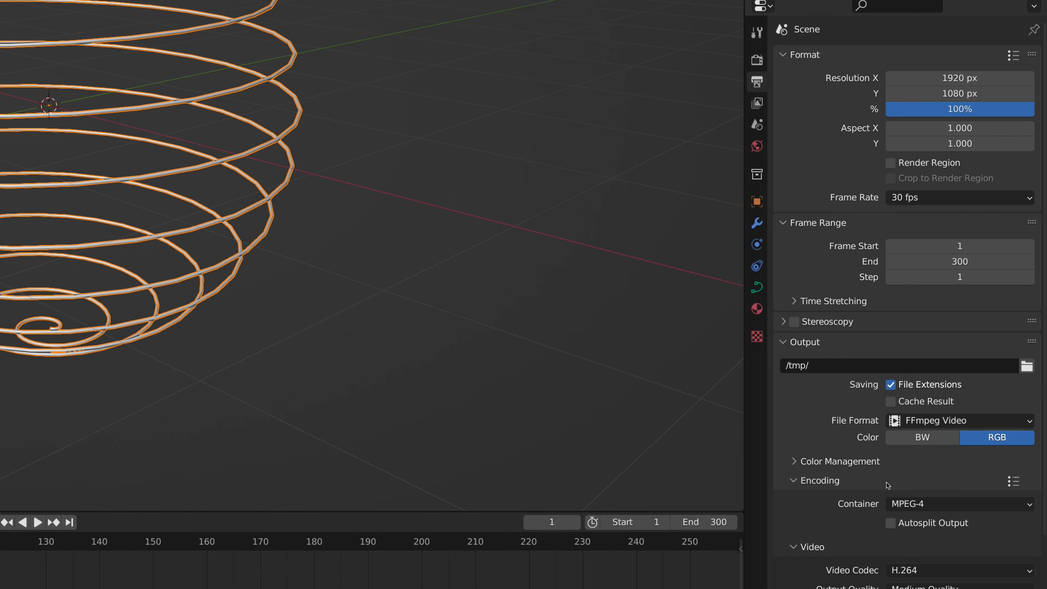
scroll(888, 485, "down", 5)
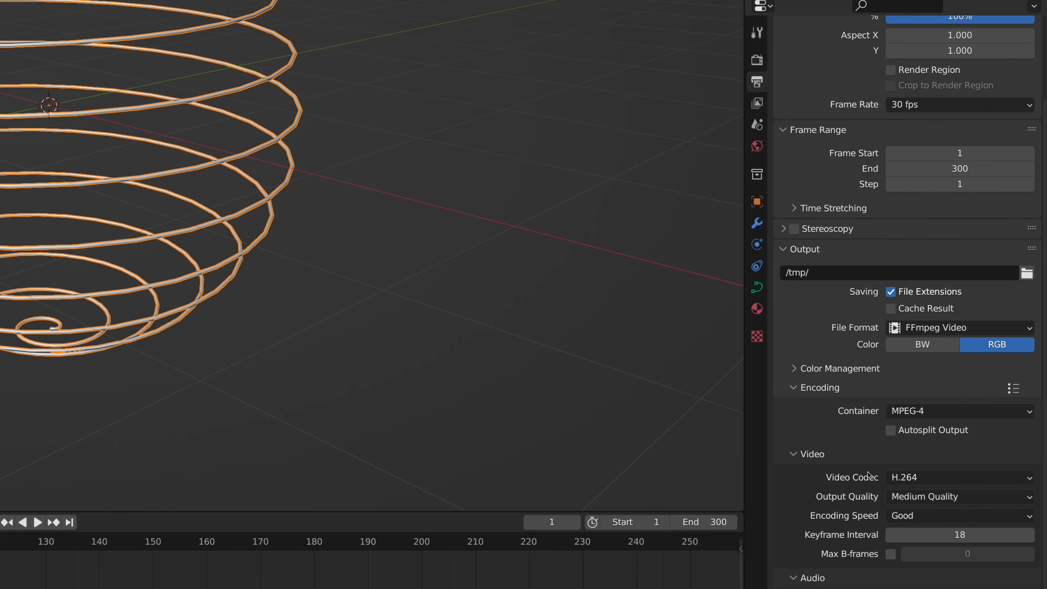
left_click(917, 497)
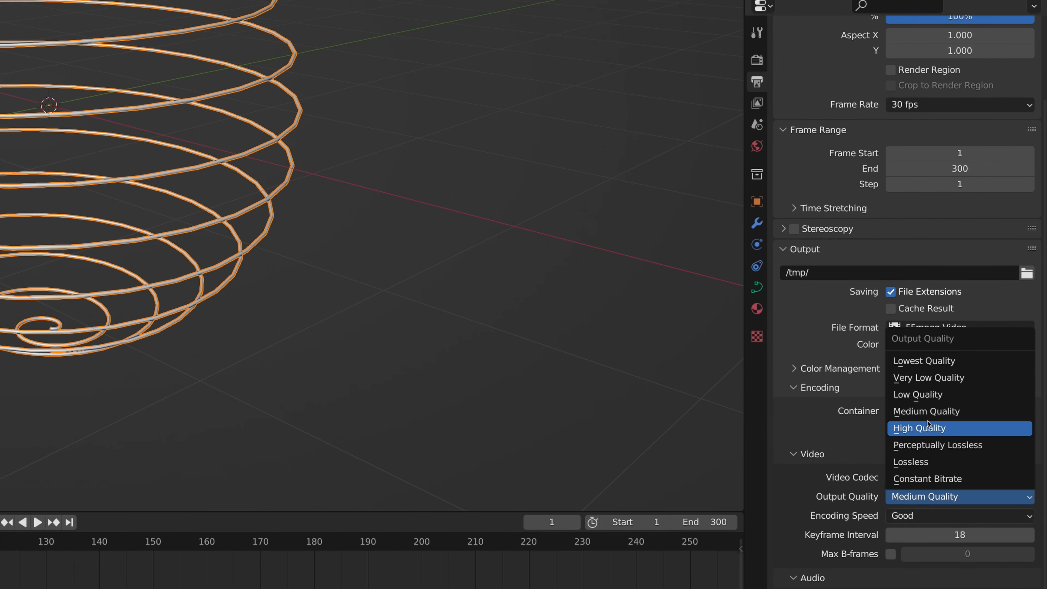
left_click(928, 428)
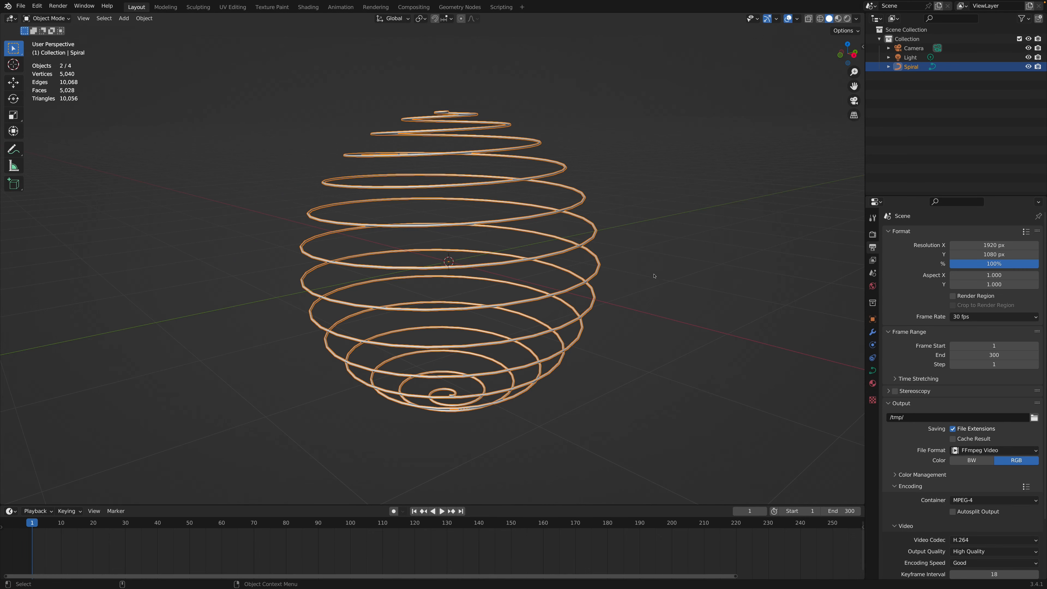
Step: Smooth the spiral with a Subdivision Surface modifier at viewport level 2
scroll(552, 279, "up", 4)
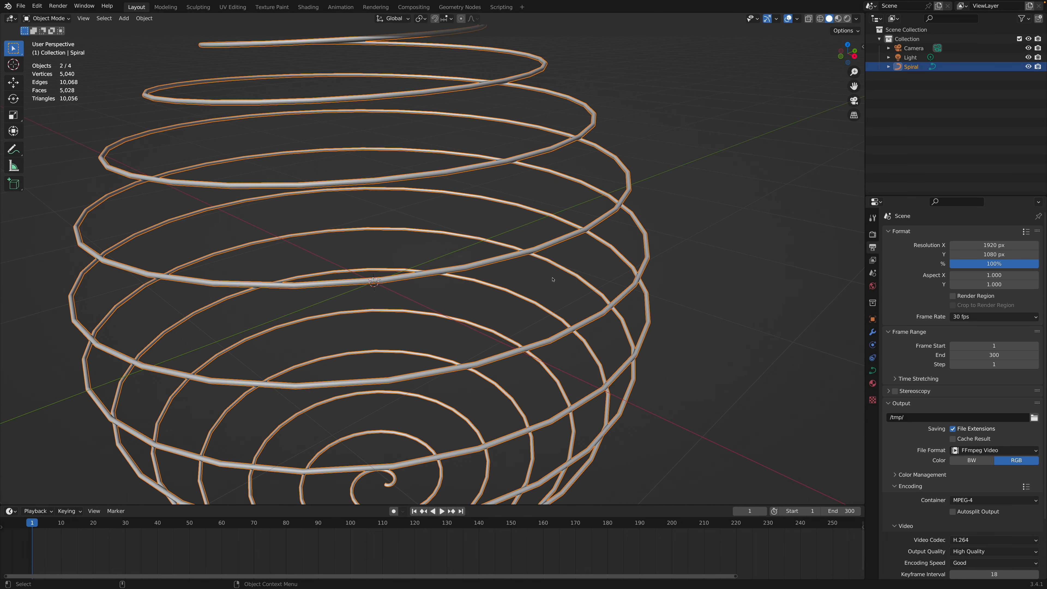
middle_click_drag(699, 232, 715, 243)
scroll(715, 243, "up", 2)
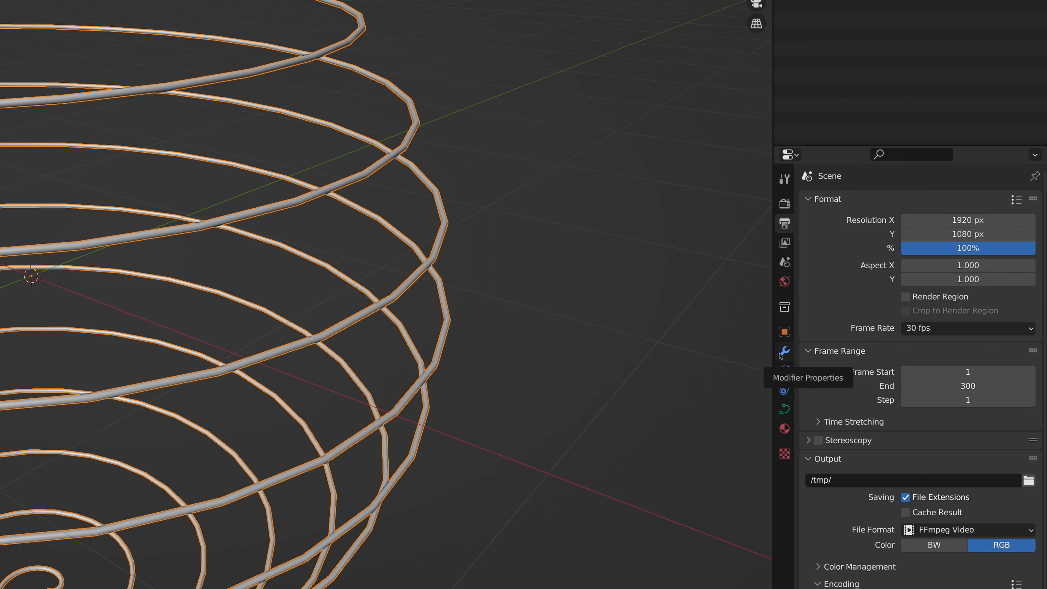
left_click(873, 333)
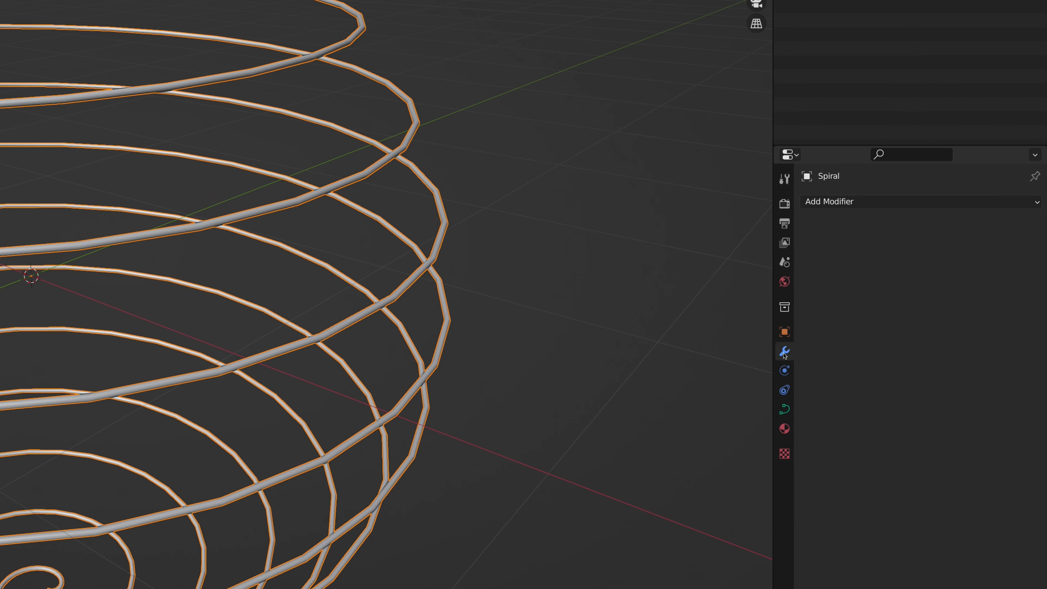
left_click(911, 201)
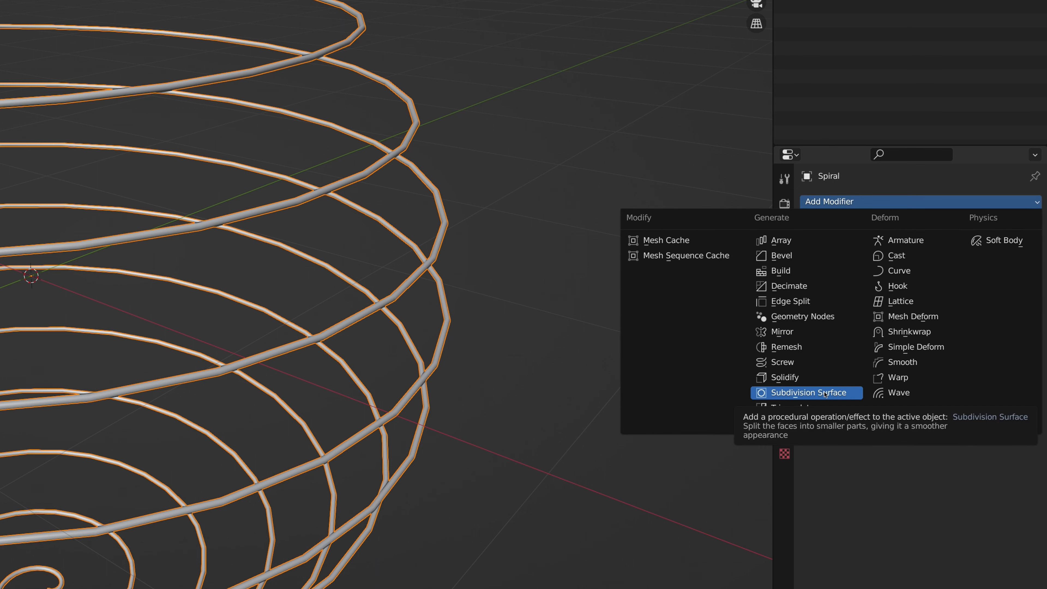
left_click(825, 394)
left_click(1016, 263)
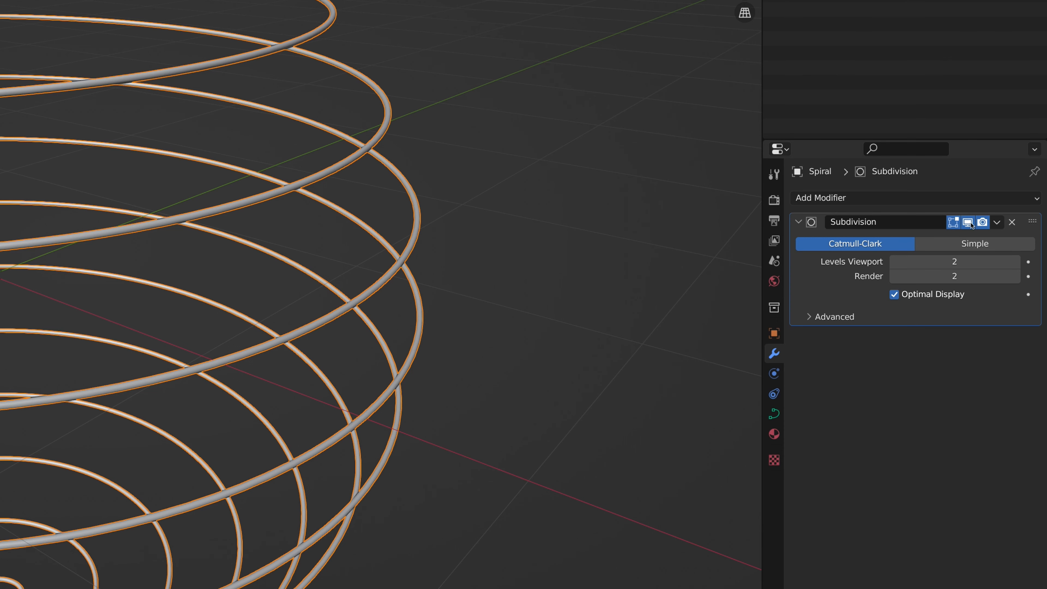
Step: Compare the spiral with the Subdivision modifier's viewport display off and on, inspect its smoothness and return to the camera view
left_click(969, 223)
left_click(969, 223)
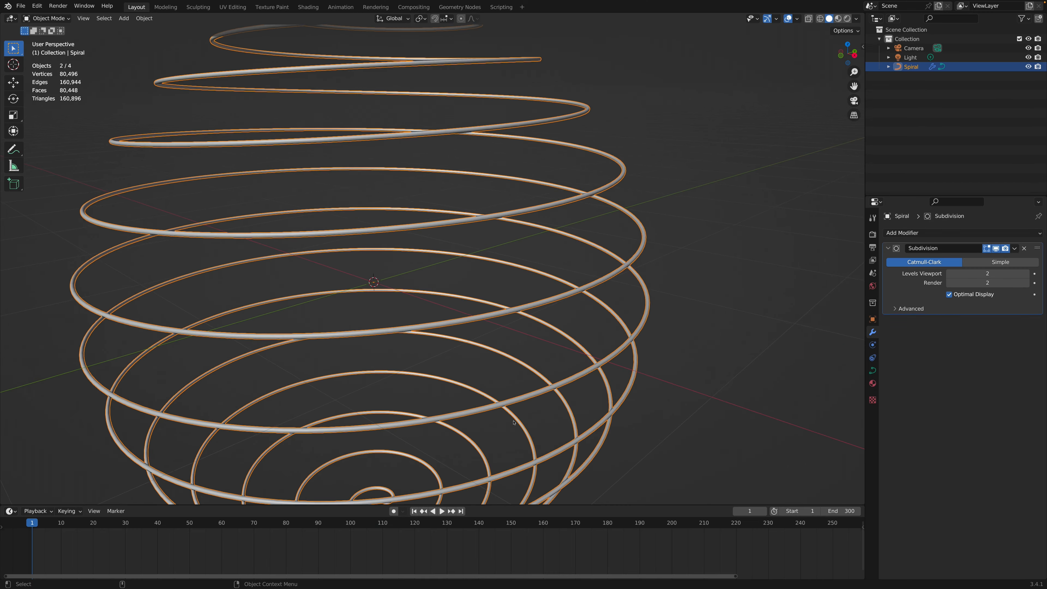
scroll(497, 486, "down", 1)
middle_click_drag(493, 495, 514, 422)
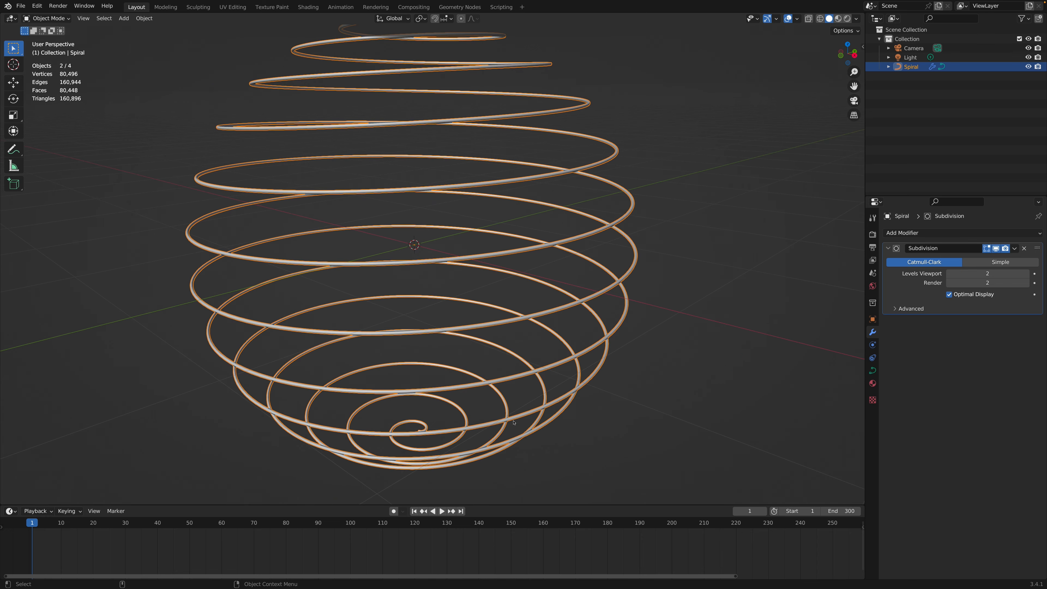
scroll(513, 423, "up", 3, "shift")
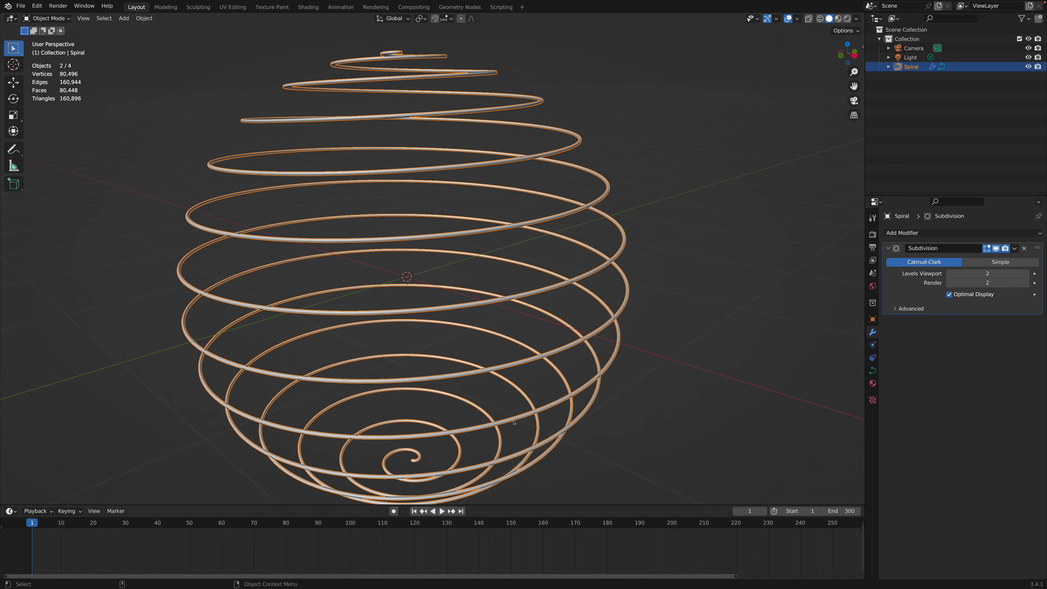
left_click(854, 100)
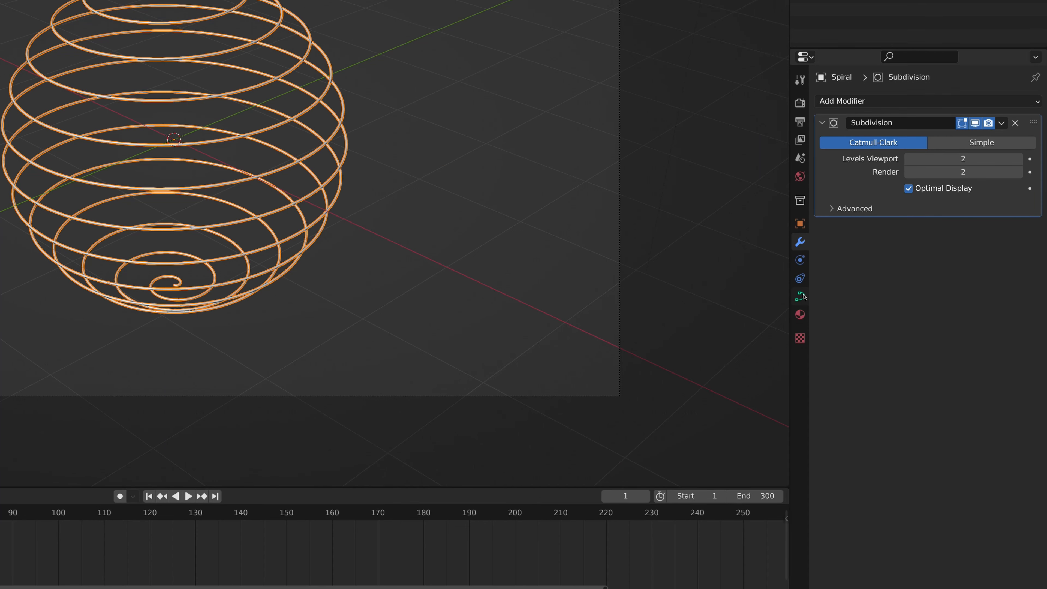
Step: Set the bevel's End mapping factor to 0 on the spiral curve and keyframe it at frame 1
left_click(800, 295)
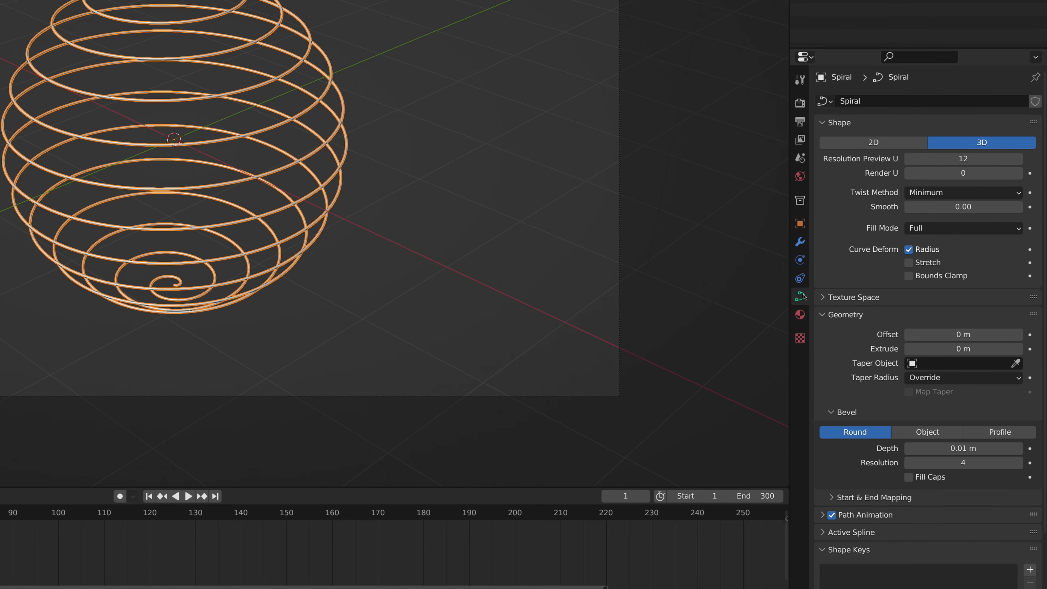
scroll(923, 294, "down", 3)
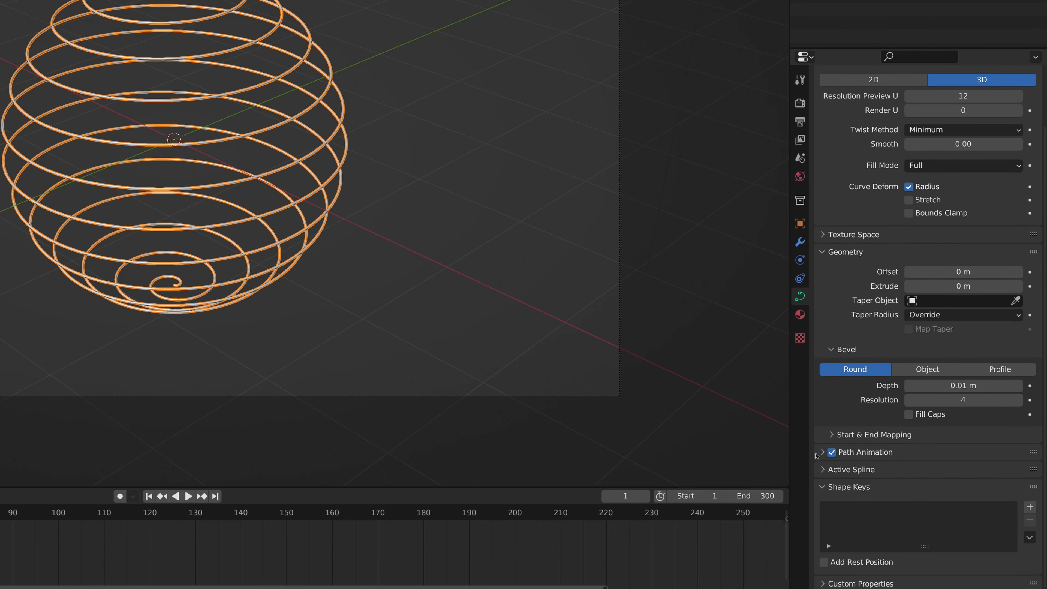
left_click(829, 435)
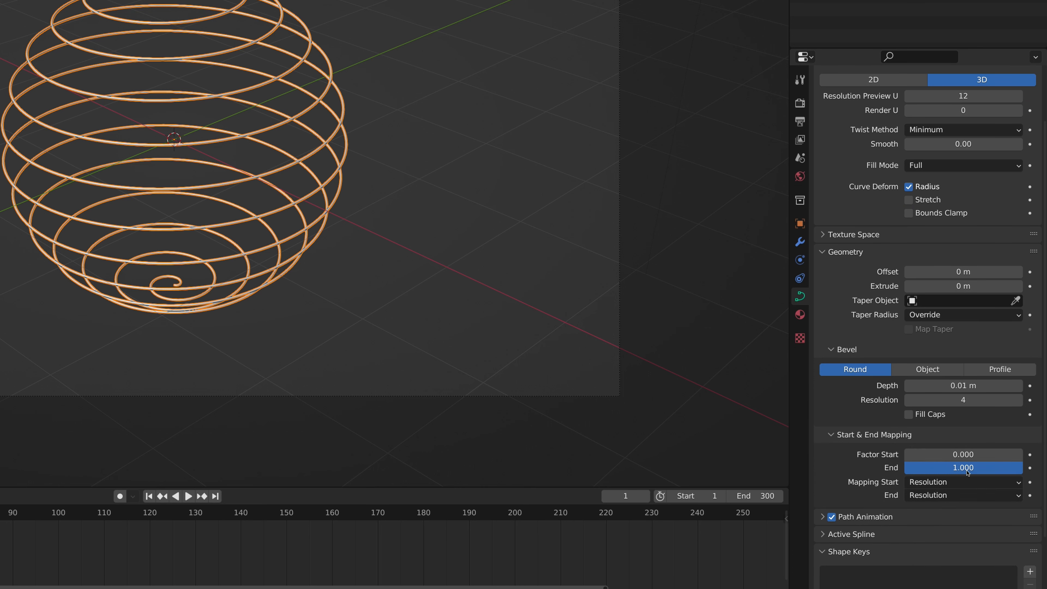
mouse_move(994, 470)
left_mouse_down()
mouse_move(874, 470)
mouse_move(998, 470)
left_mouse_up()
mouse_move(1021, 467)
left_mouse_down()
mouse_move(905, 467)
mouse_move(1022, 467)
left_mouse_up()
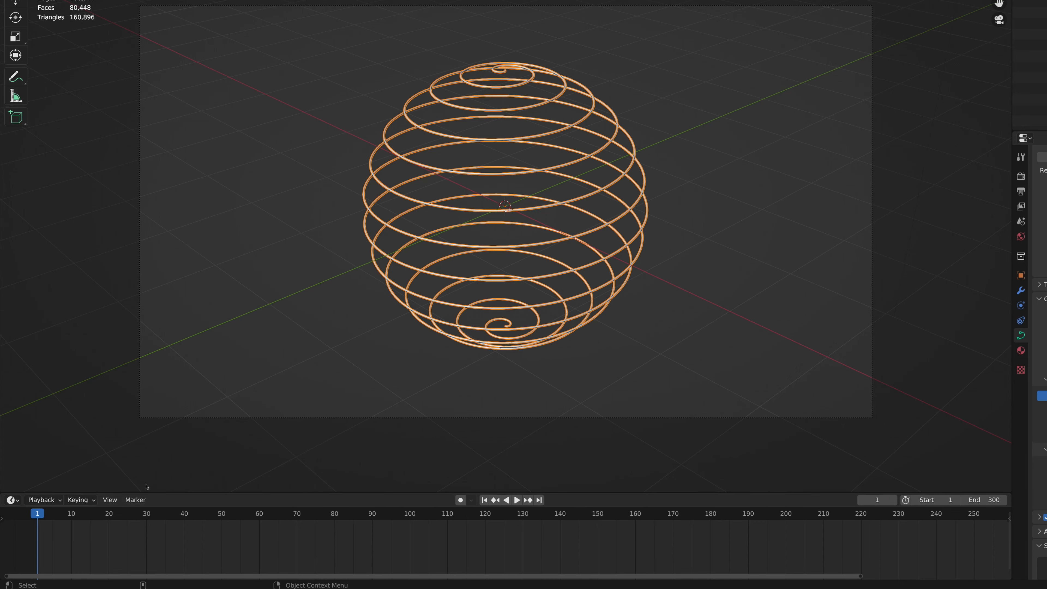
left_click_drag(1018, 462, 903, 462)
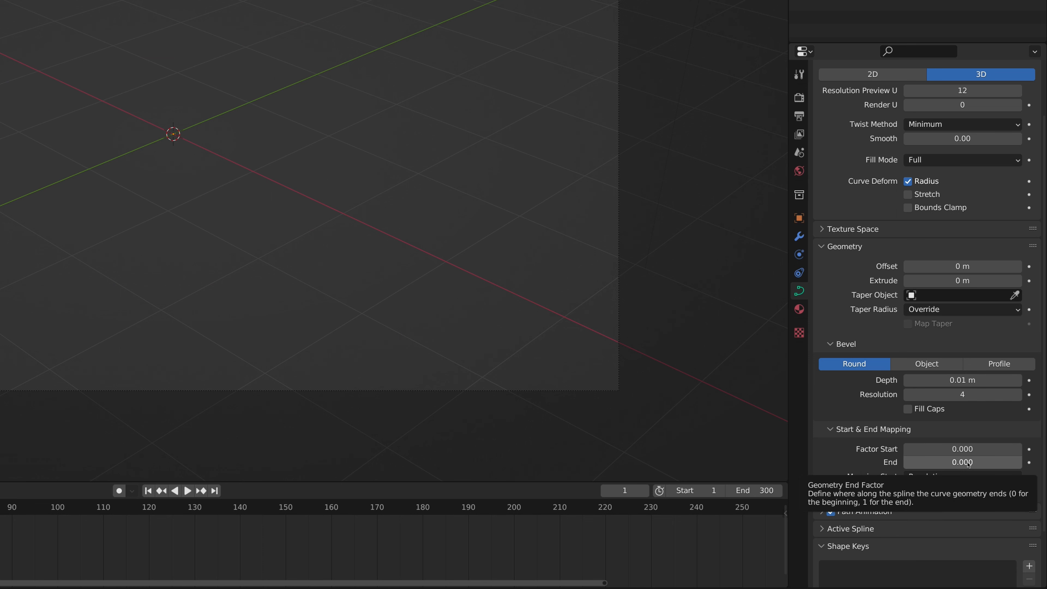
key("i")
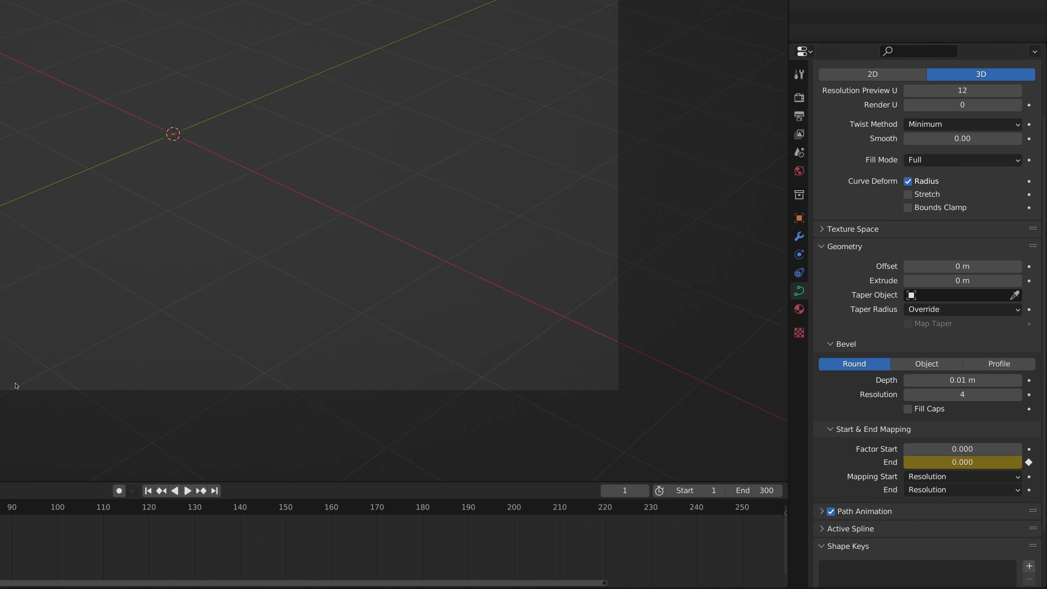
Step: Move to frame 250, set the bevel's End mapping factor to 1 and keyframe it
left_click_drag(33, 522, 717, 550)
scroll(716, 551, "right", 6)
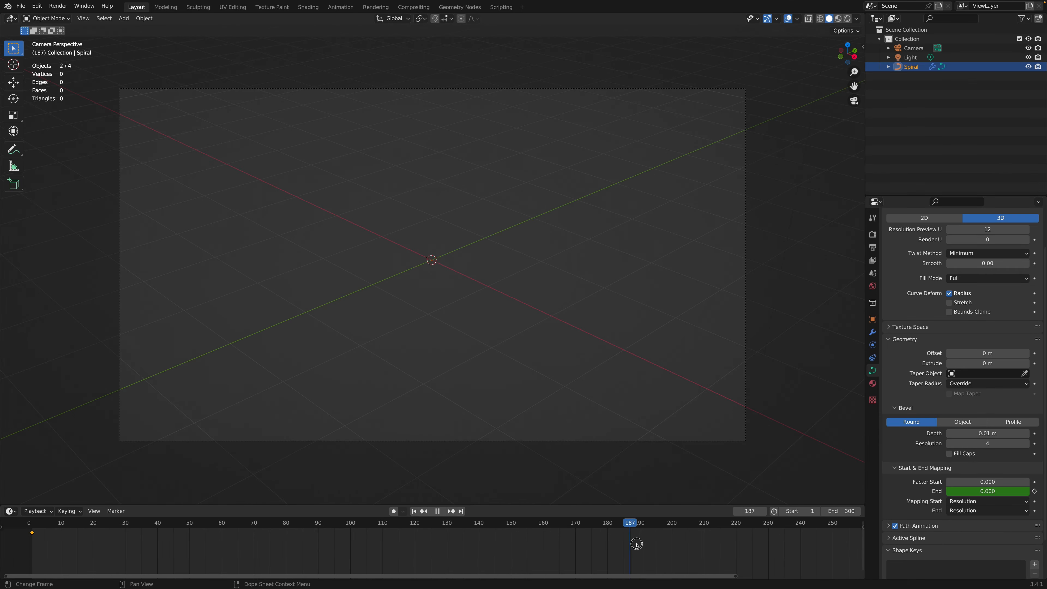
scroll(716, 551, "right", 4)
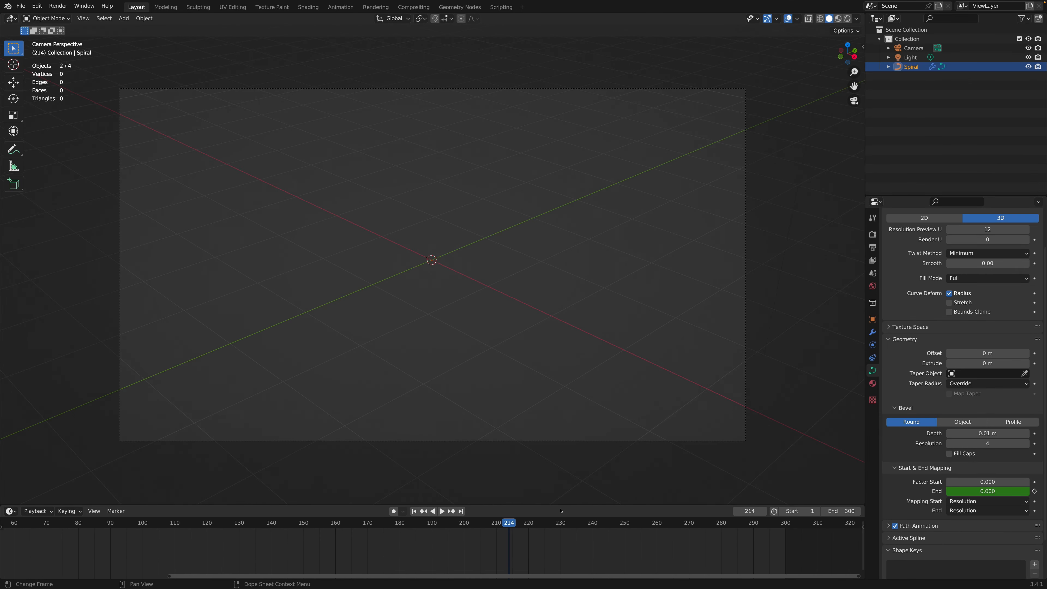
left_click(626, 529)
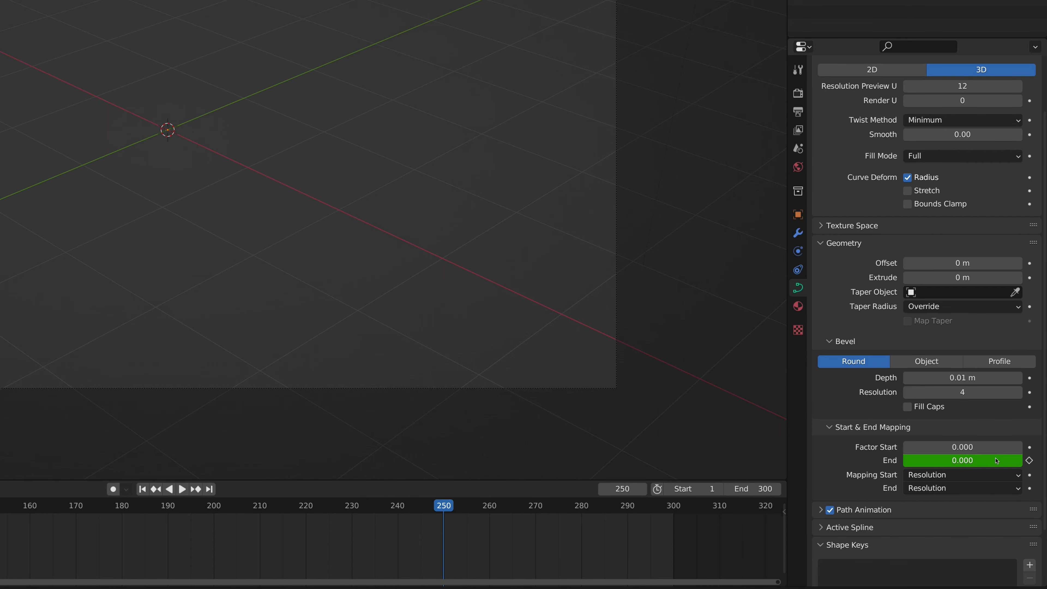
left_click_drag(907, 460, 981, 462)
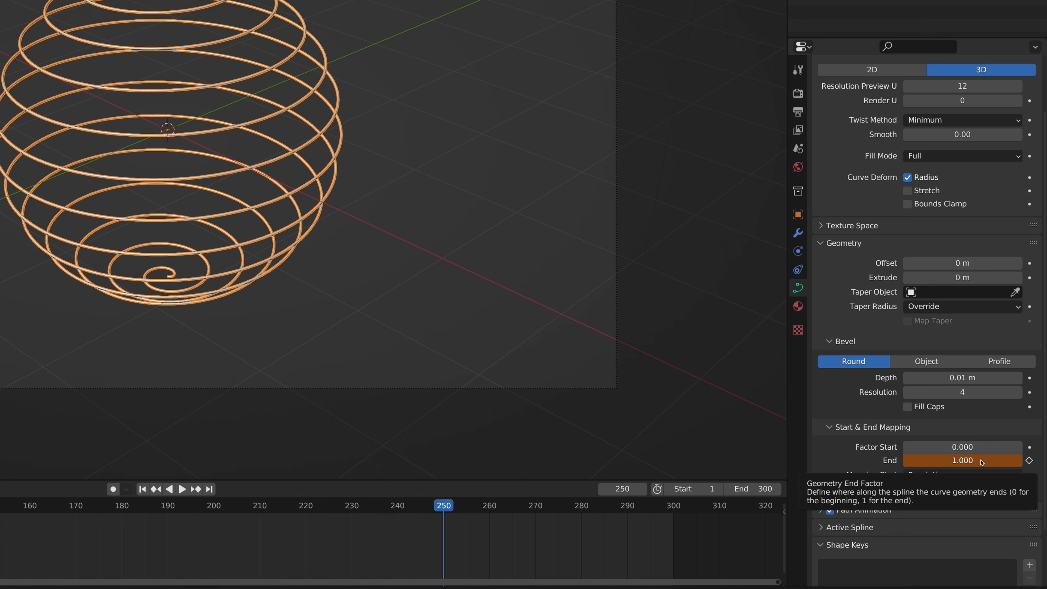
key("i")
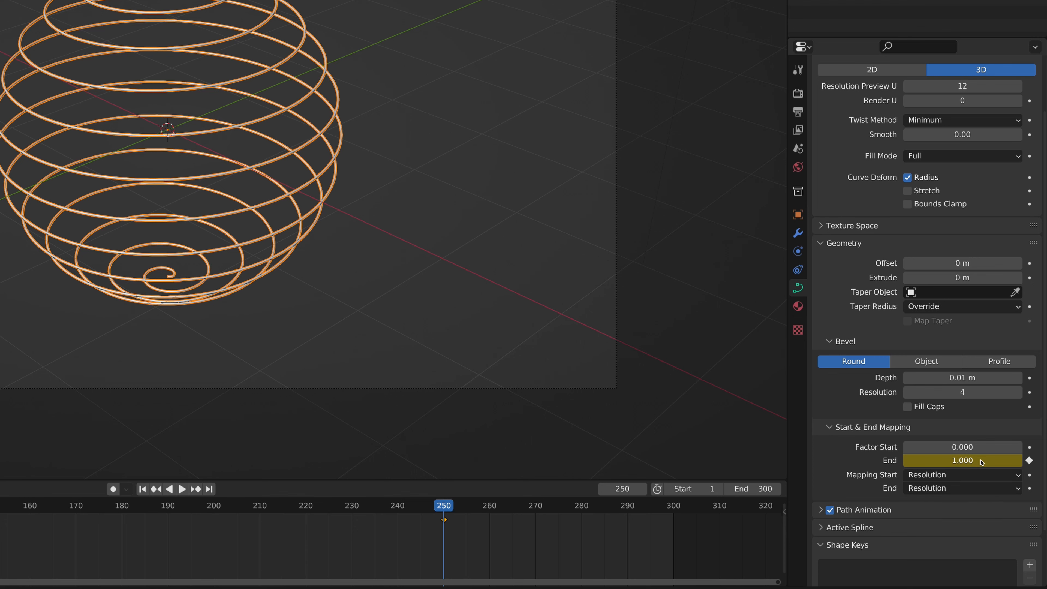
Step: With the Subdivision modifier's viewport display off, play the spiral's growth animation, stop it, orbit around the spiral and return to the camera view
key("space")
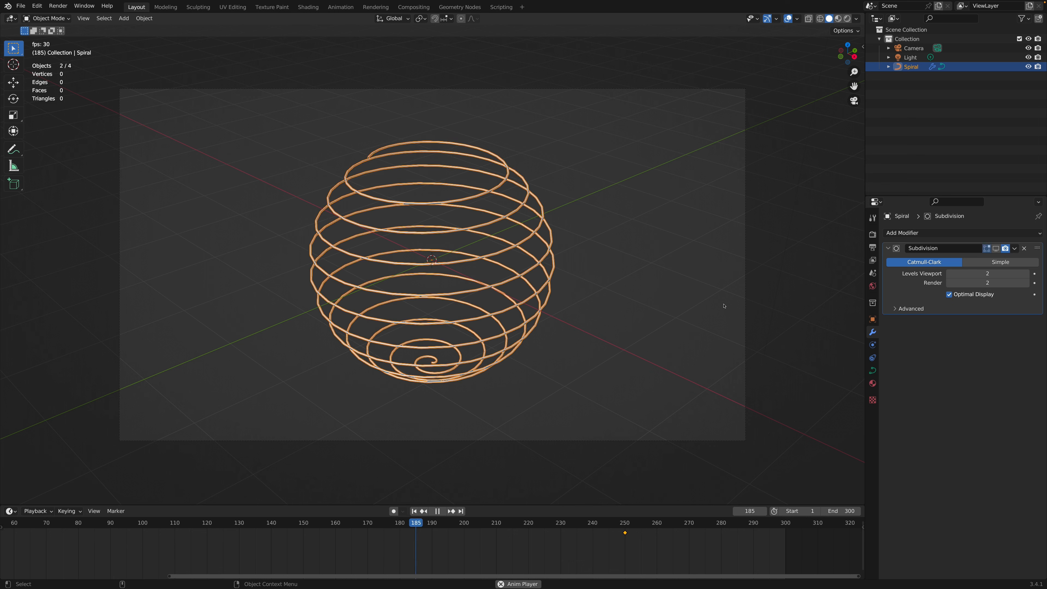
key("space")
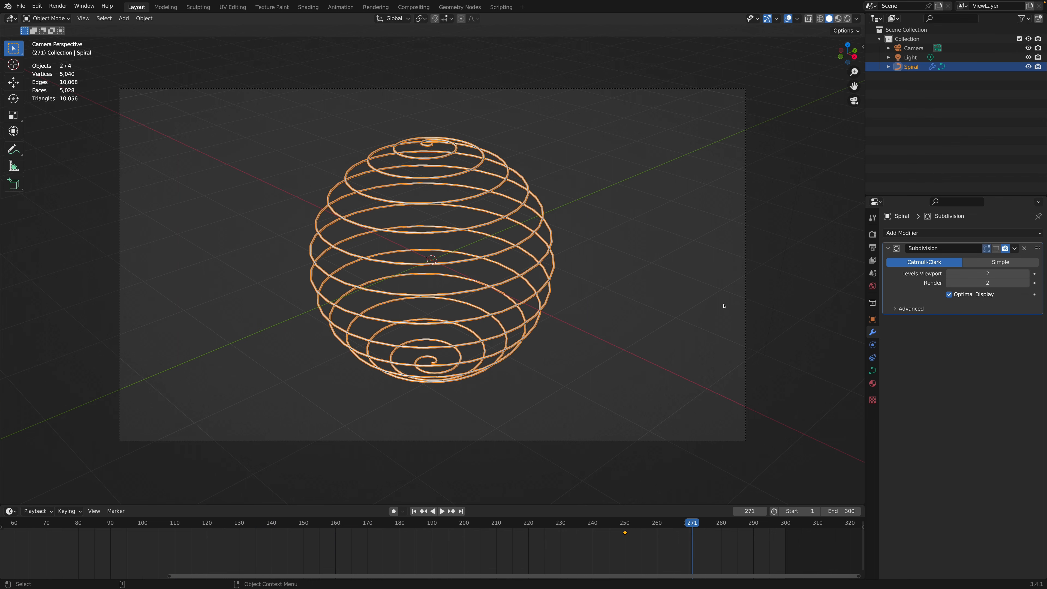
middle_click_drag(608, 210, 593, 228)
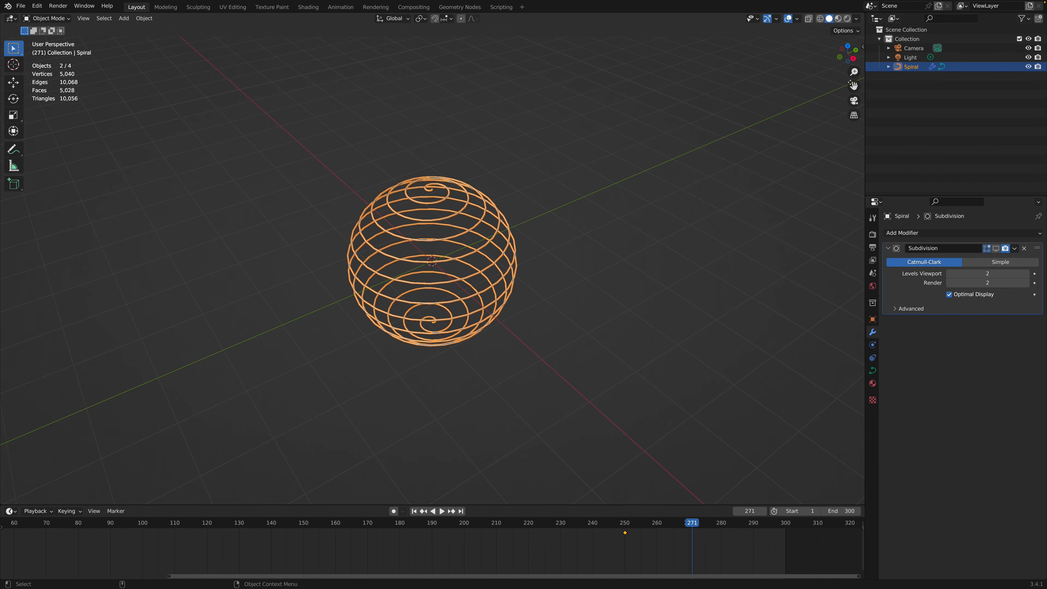
left_click(853, 100)
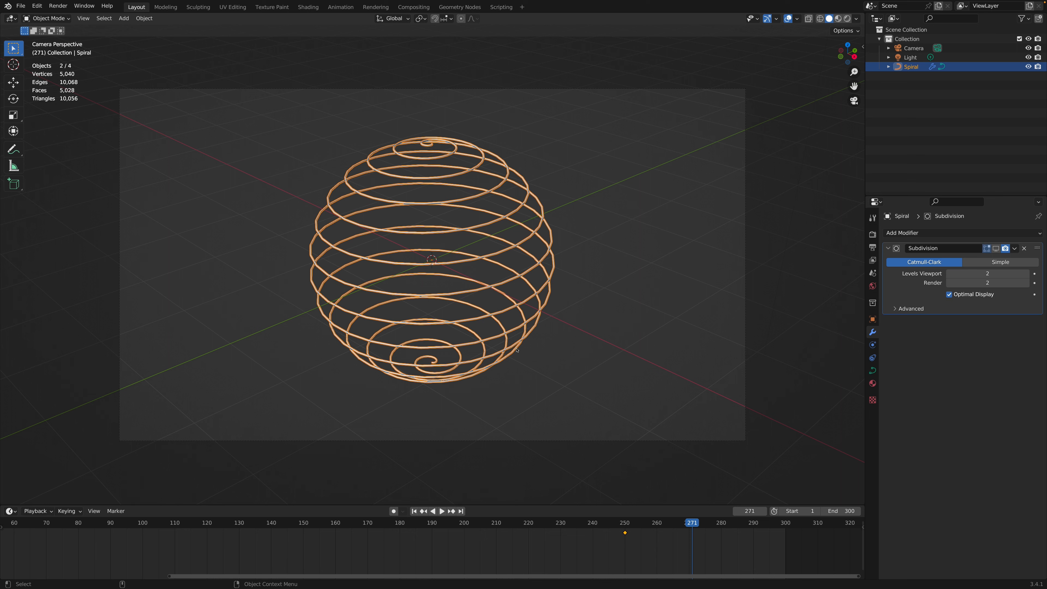
Step: Move to frame 250 and insert a Rotation keyframe for the spiral
key("Down")
mouse_move(624, 529)
left_mouse_down()
mouse_move(753, 530)
mouse_move(606, 530)
mouse_move(634, 530)
mouse_move(624, 530)
left_mouse_up()
key("i")
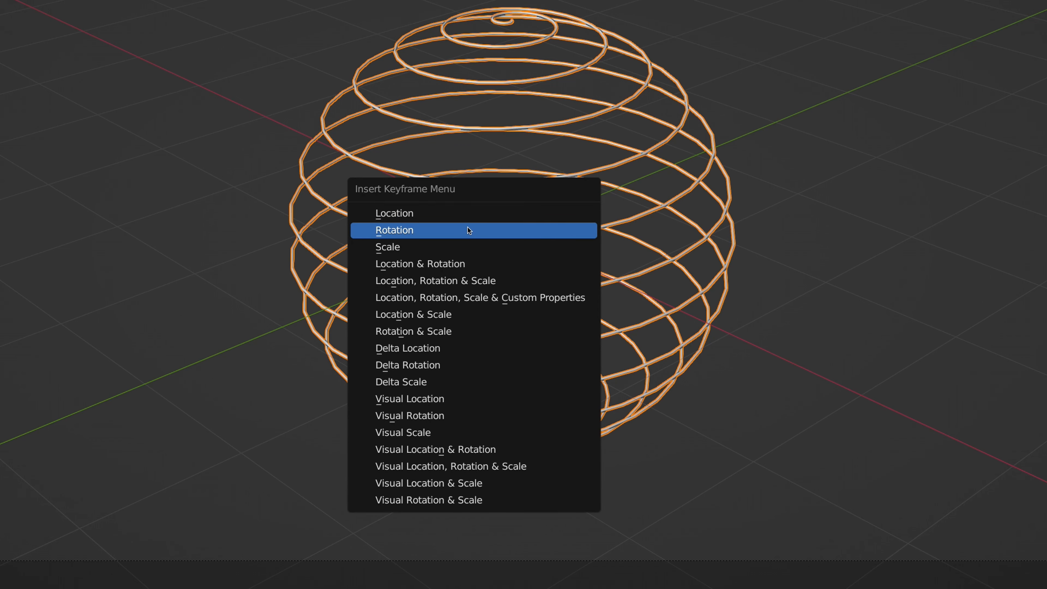
left_click(469, 230)
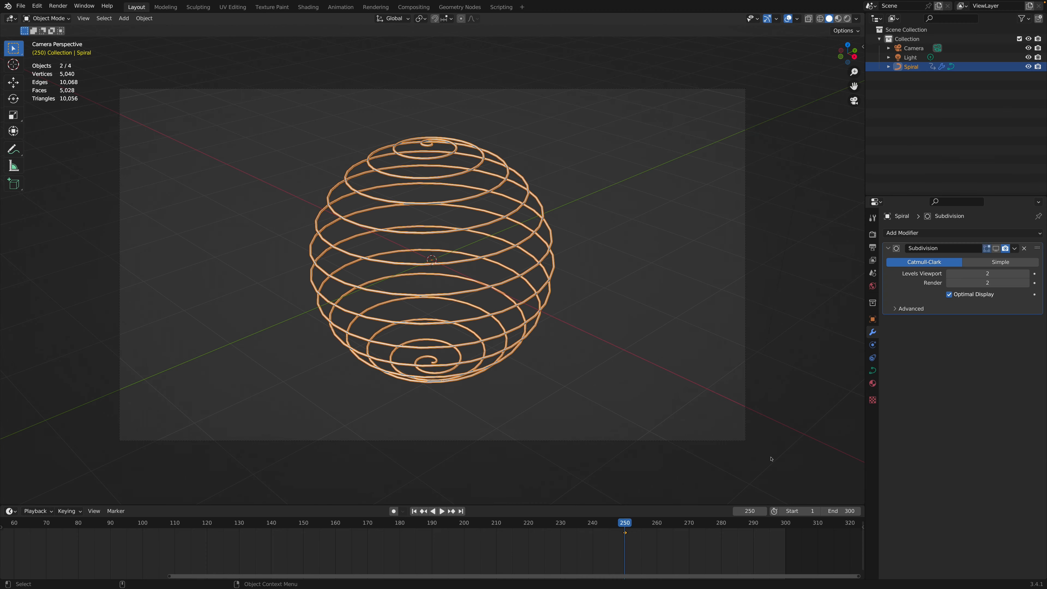
Step: Move to frame 300, set the spiral's Z rotation to about 532° and keyframe the rotation
left_click(784, 522)
left_click(787, 523)
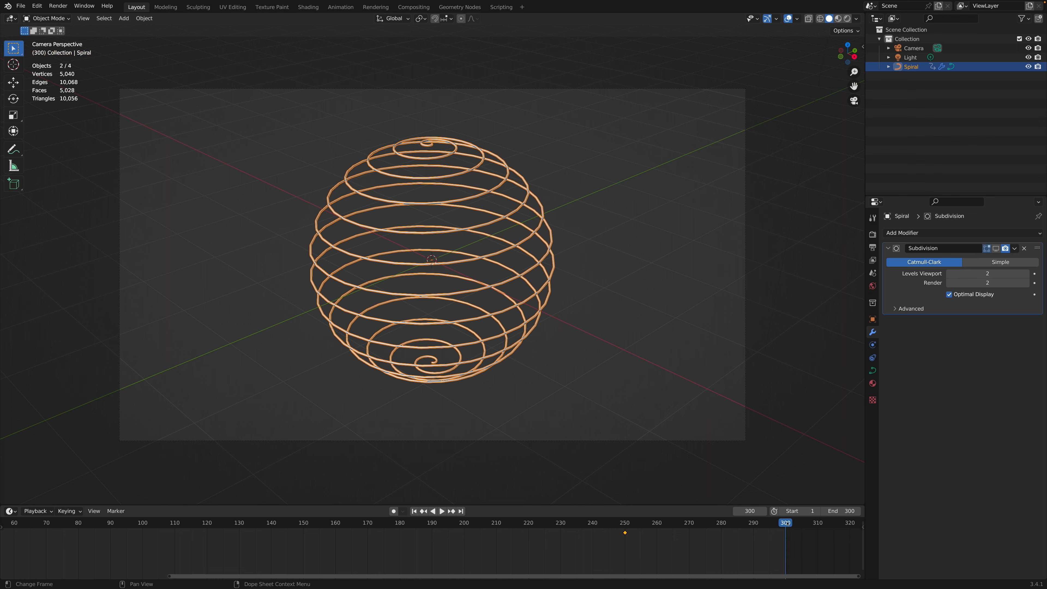
key("n")
left_click_drag(796, 123, 849, 122)
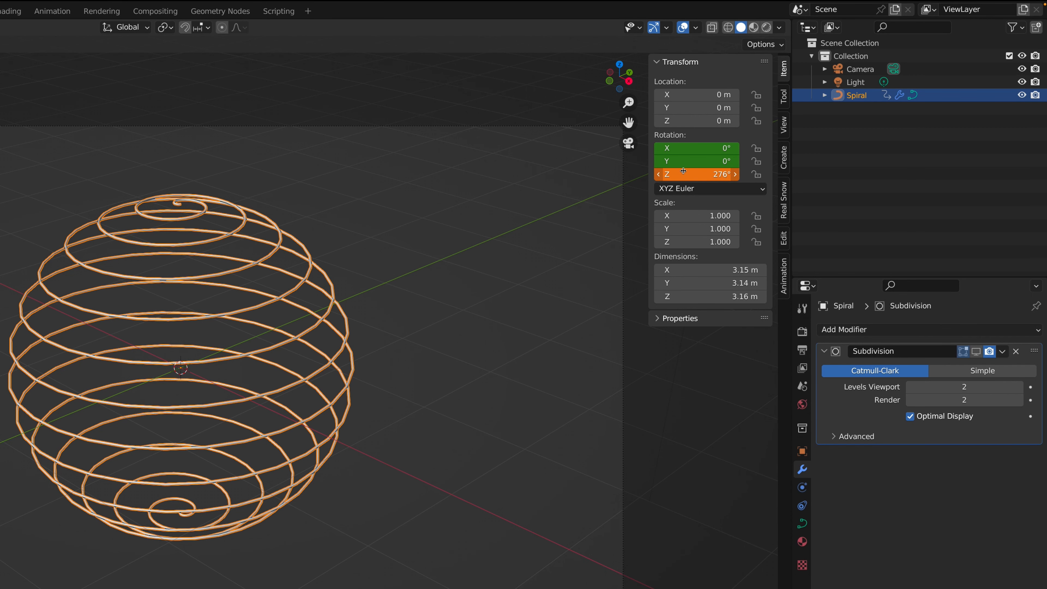
mouse_move(683, 171)
left_mouse_down()
mouse_move(664, 173)
mouse_move(683, 176)
left_mouse_up()
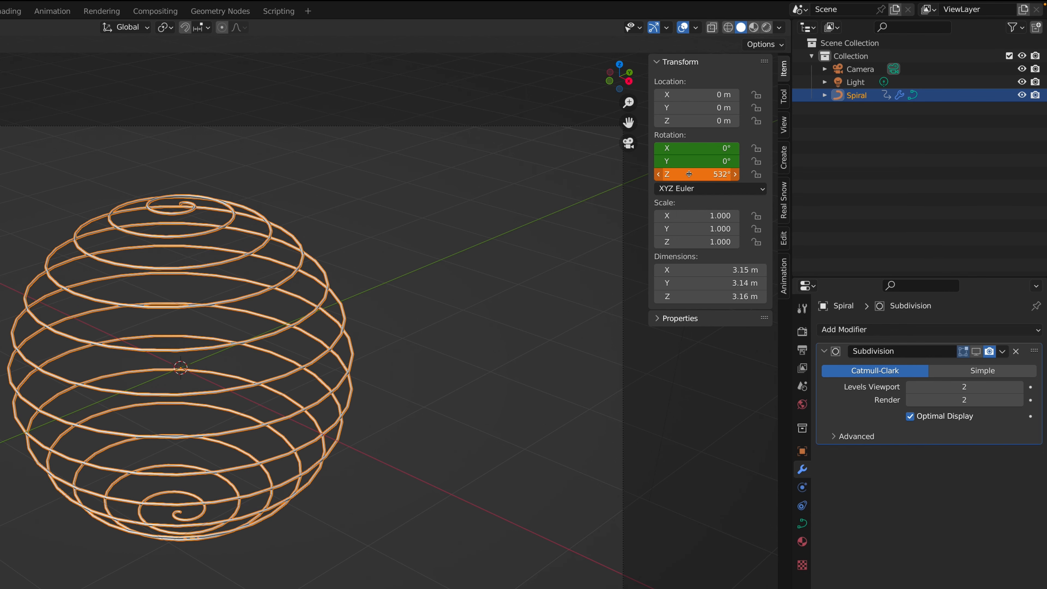
key("i")
Step: Play the animation through the spiral's rotation and stop playback
left_click_drag(439, 527, 579, 529)
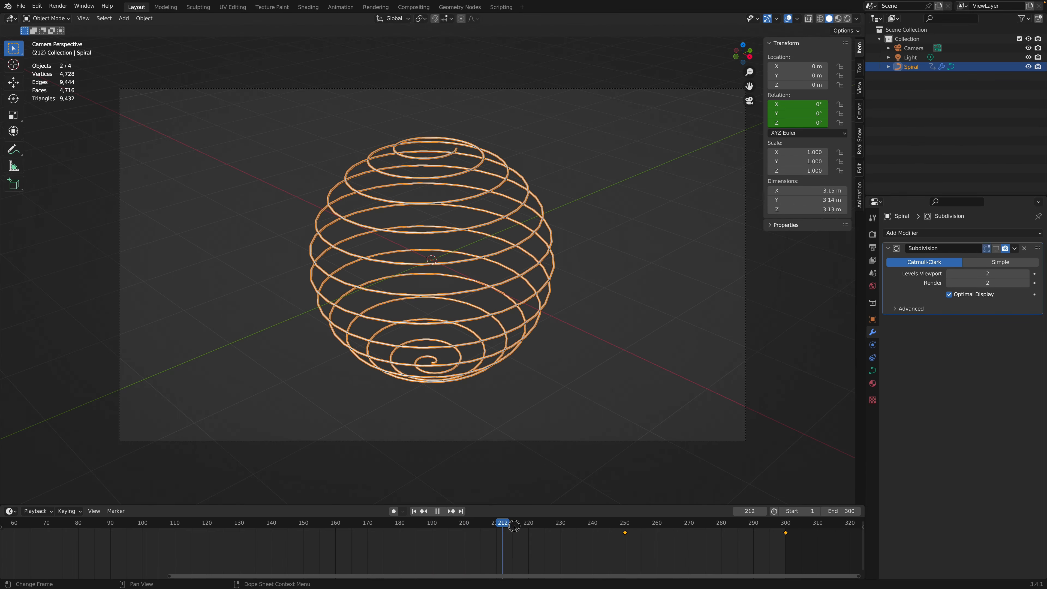
key("space")
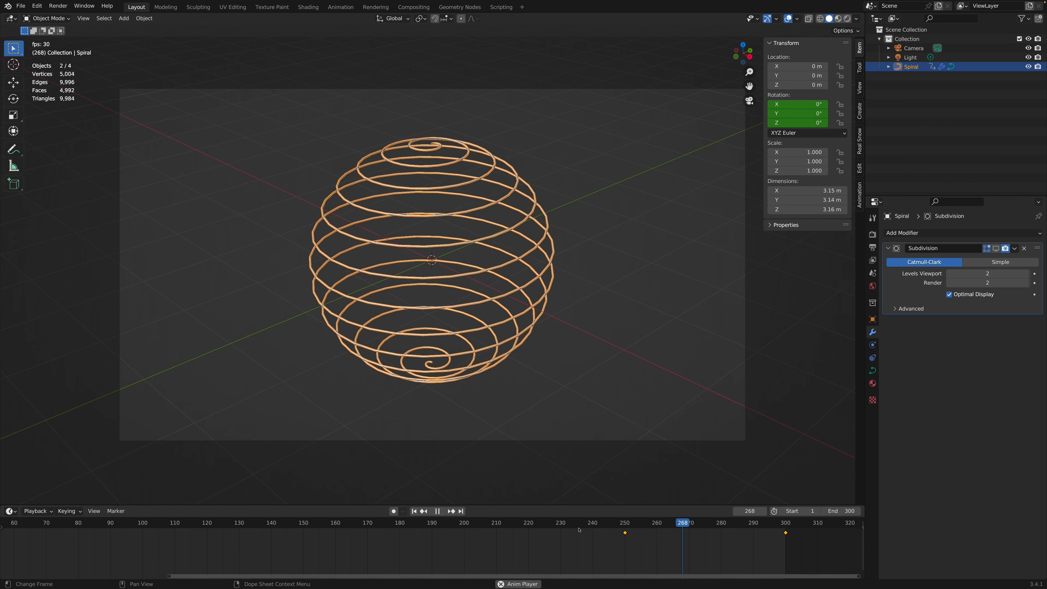
key("space")
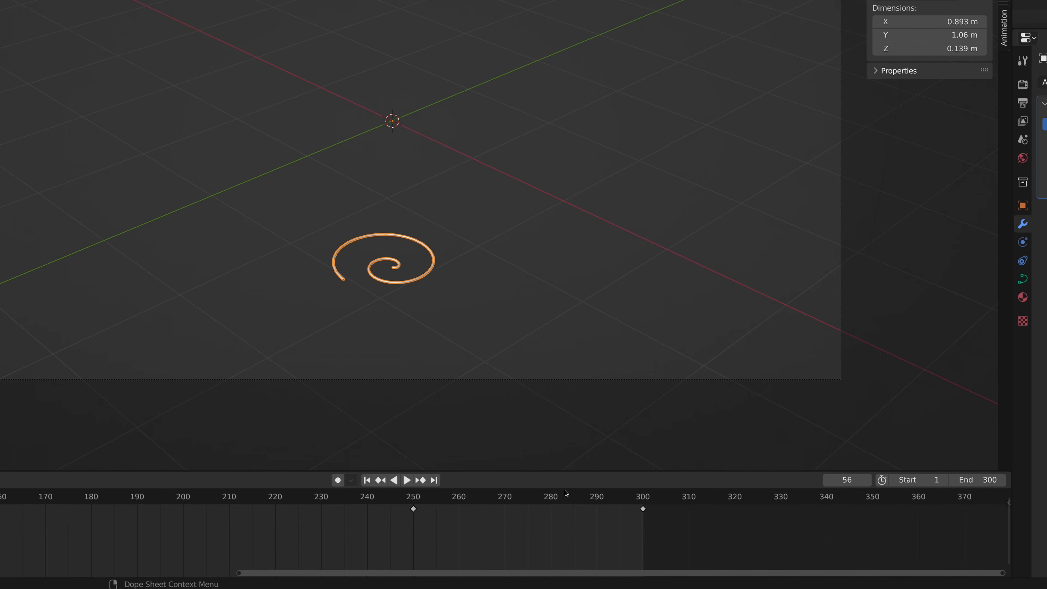
Step: Slow the rotation by moving its end keyframe from frame 300 to frame 340, and preview the animation
left_click_drag(643, 509, 821, 517)
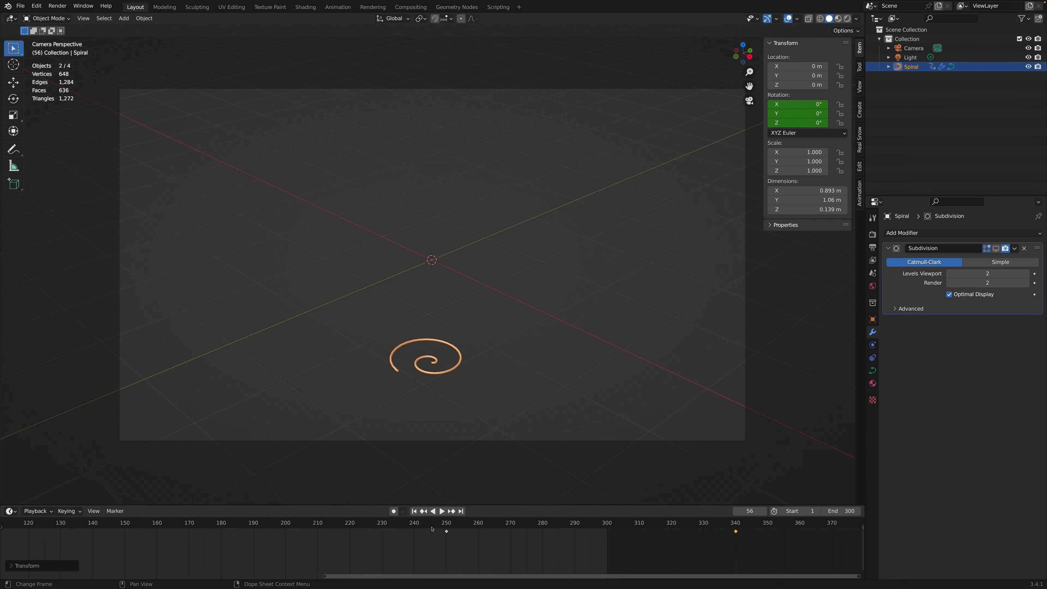
left_click(381, 504)
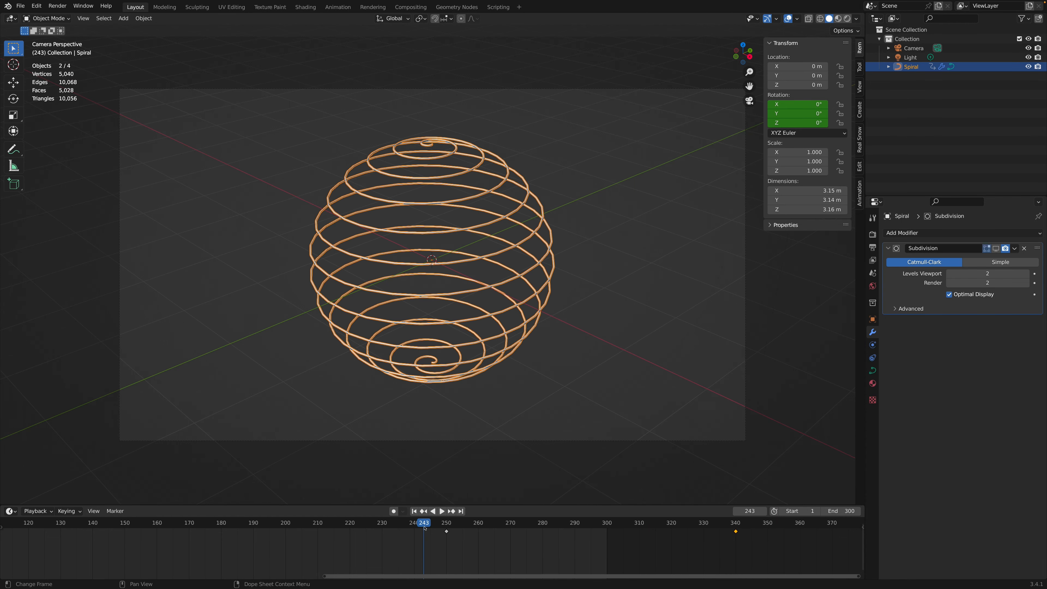
key("space")
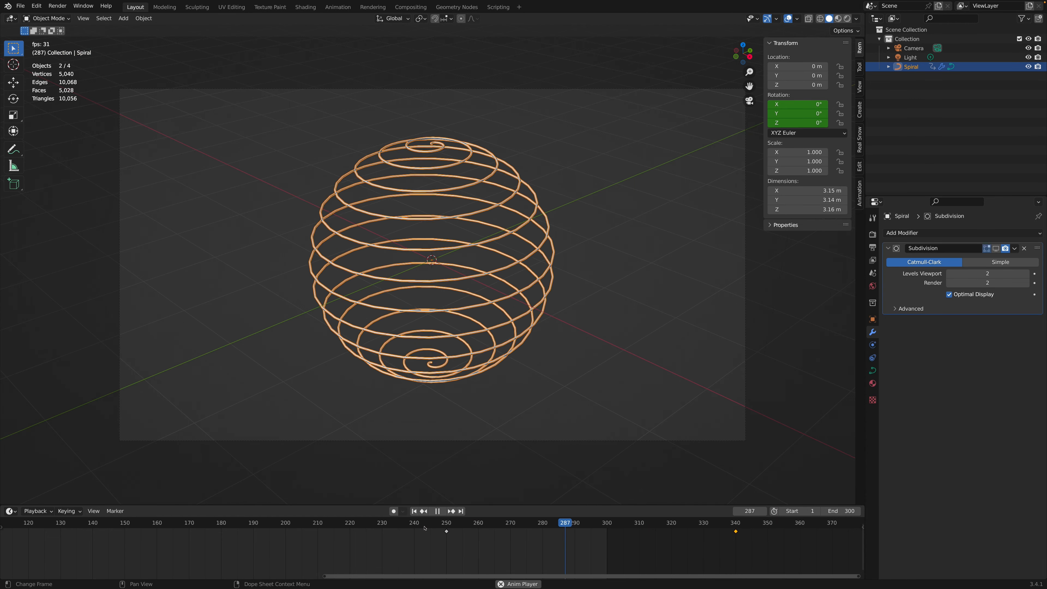
key("space")
Step: Move to frame 300 and set the animation's end frame to 330
left_click(611, 523)
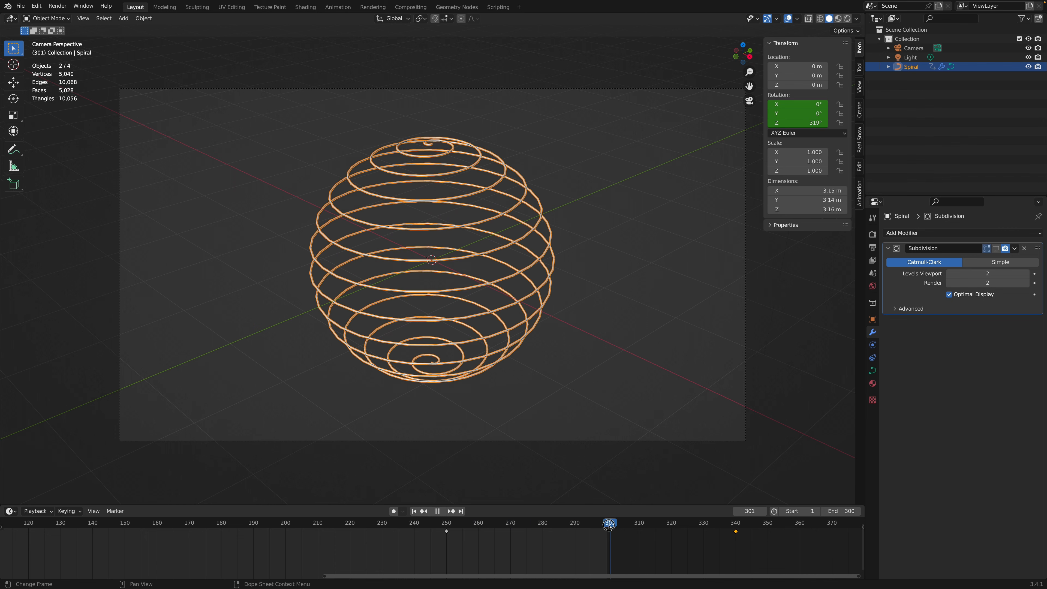
left_click_drag(608, 524, 606, 524)
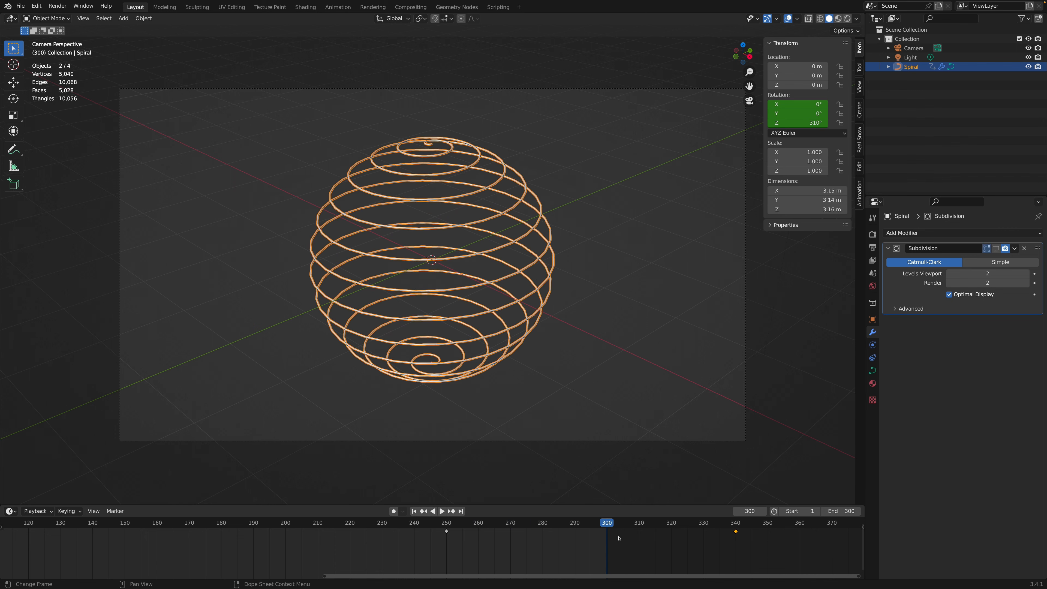
left_click(841, 514)
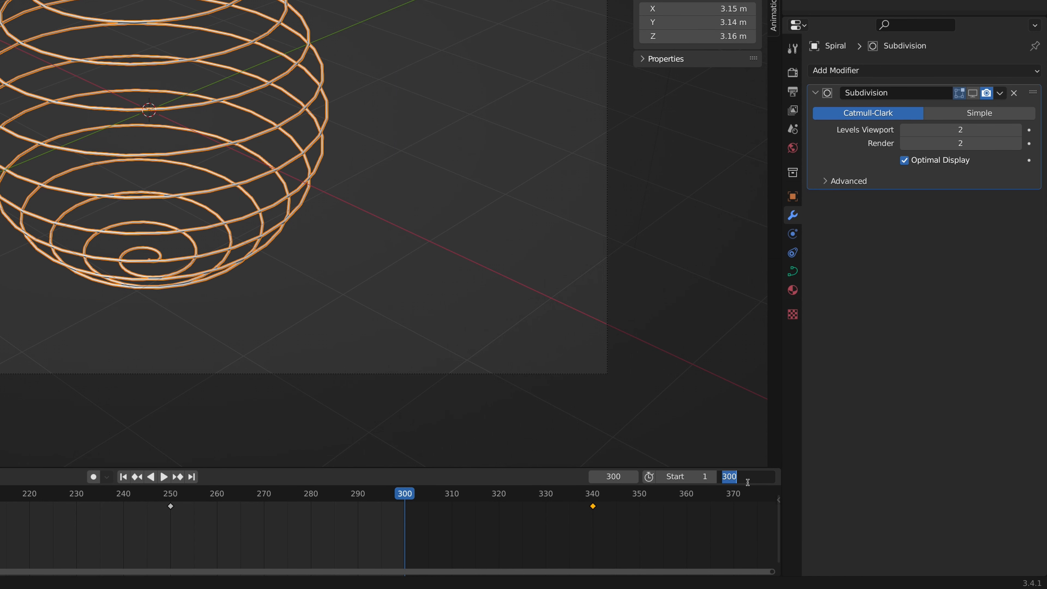
type("330")
key("Return")
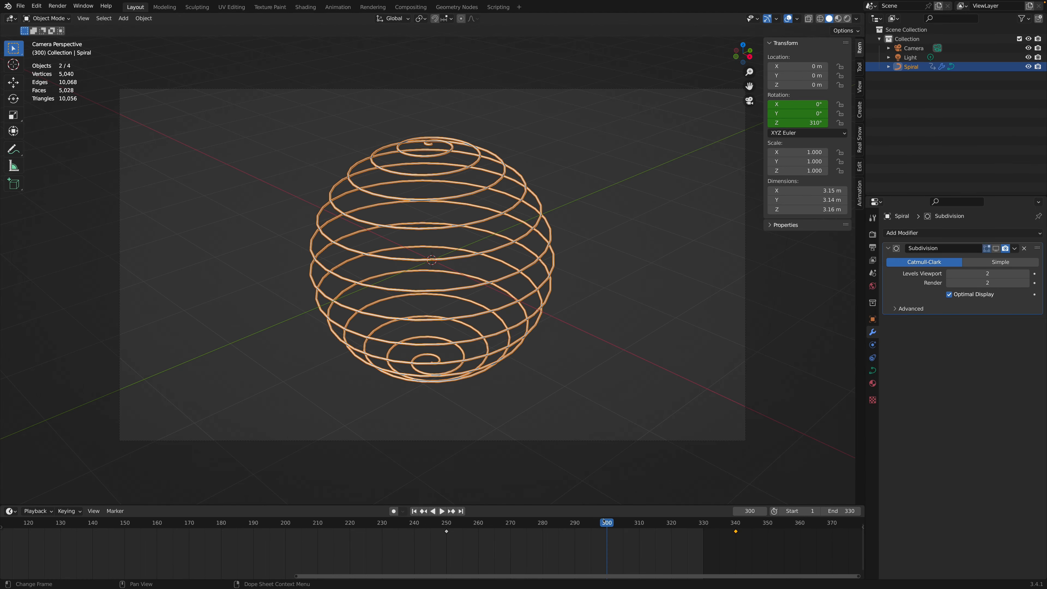
Step: Move to frame 250 and insert a Location keyframe for the spiral
left_click_drag(404, 494, 171, 495)
mouse_move(447, 522)
left_mouse_down()
mouse_move(303, 524)
mouse_move(450, 524)
mouse_move(445, 532)
left_mouse_up()
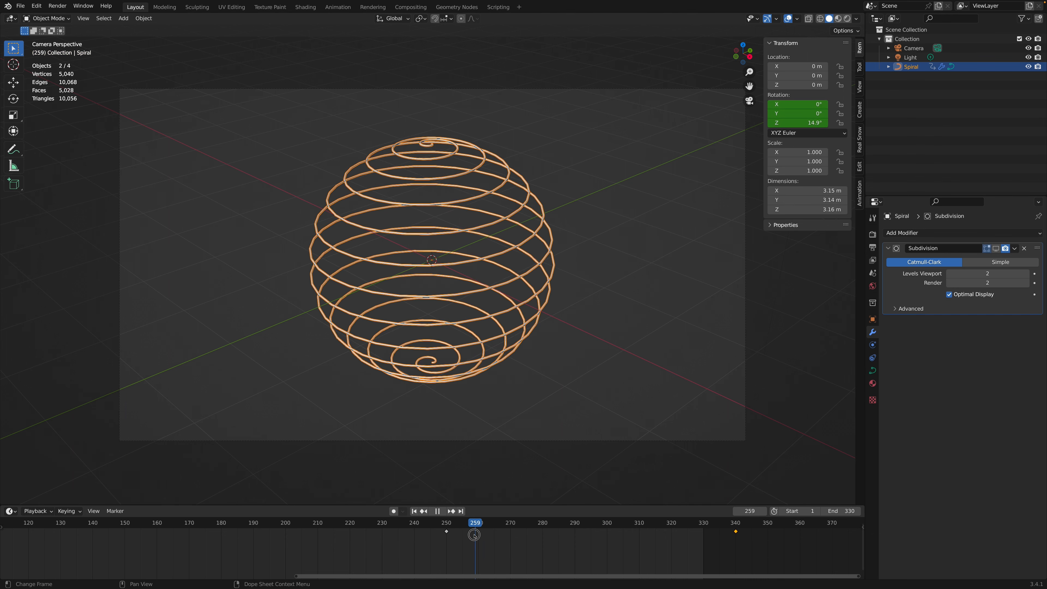
key("Escape")
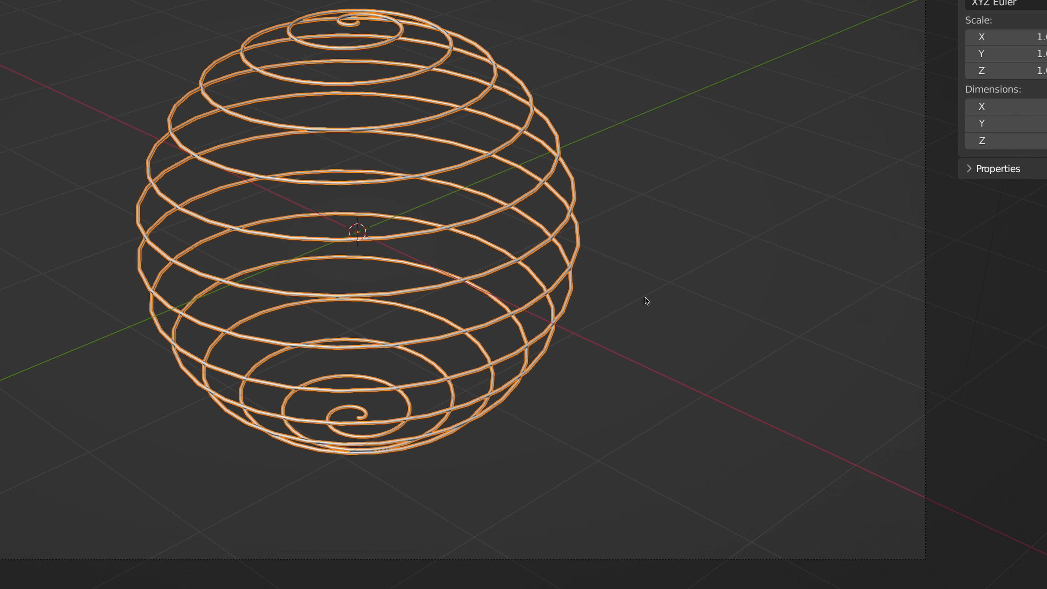
key("i")
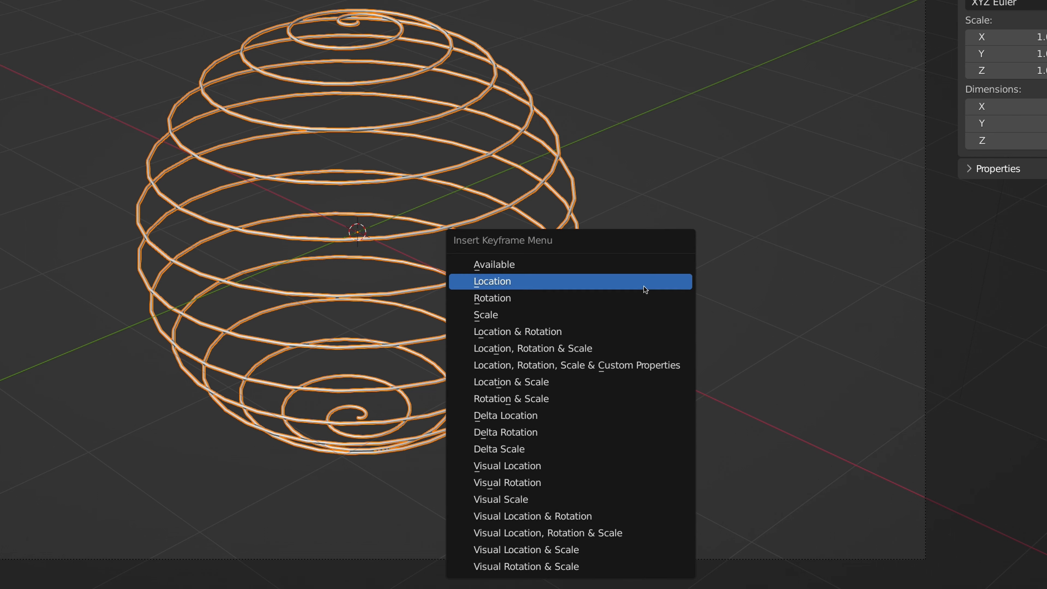
left_click(644, 285)
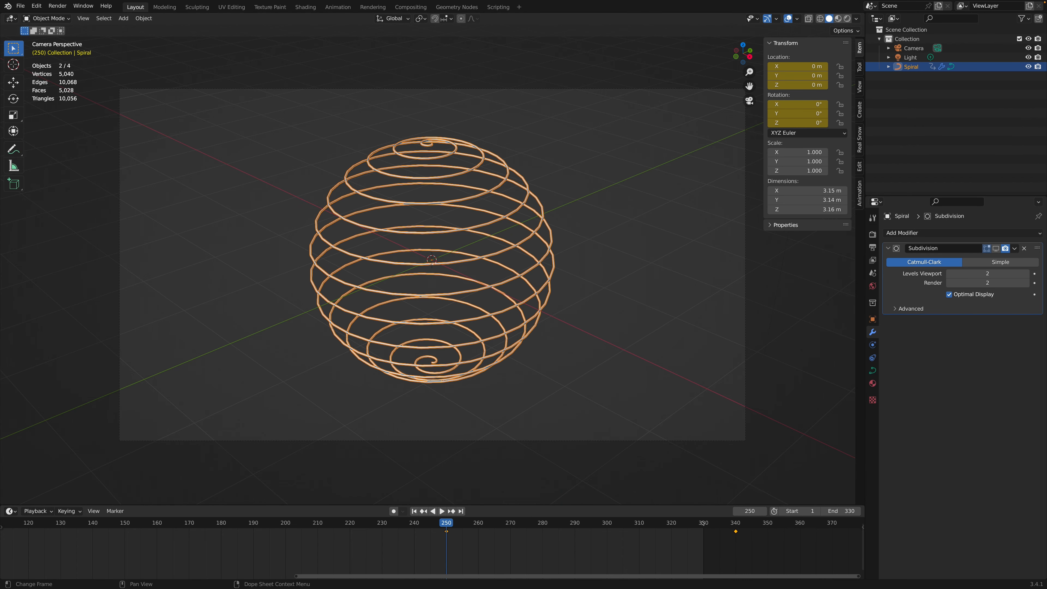
Step: At frame 330, move the spiral up about 5.05 m along Z and insert a Location keyframe
left_click(701, 521)
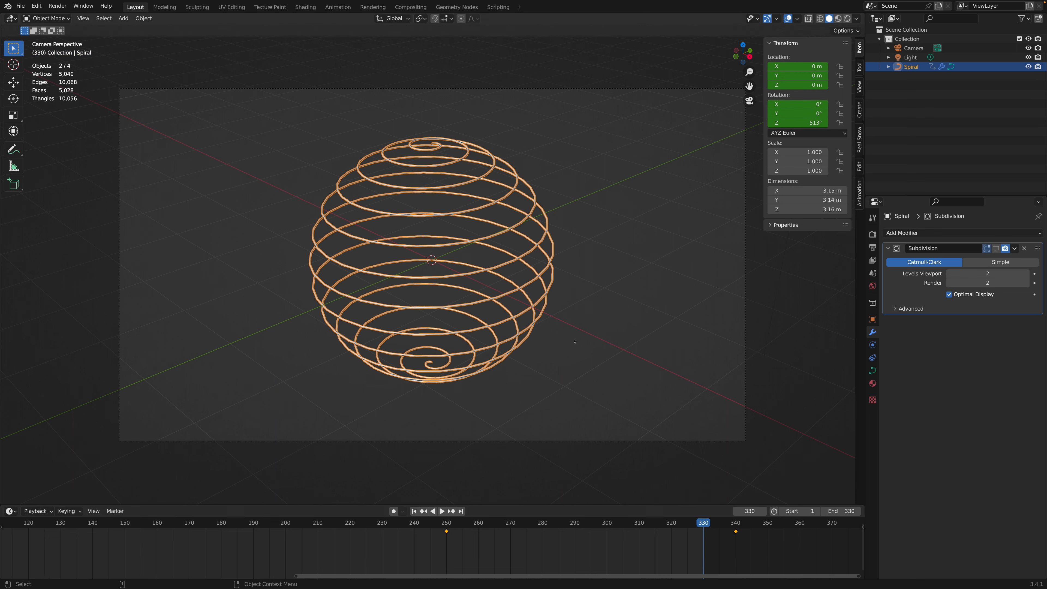
key("g")
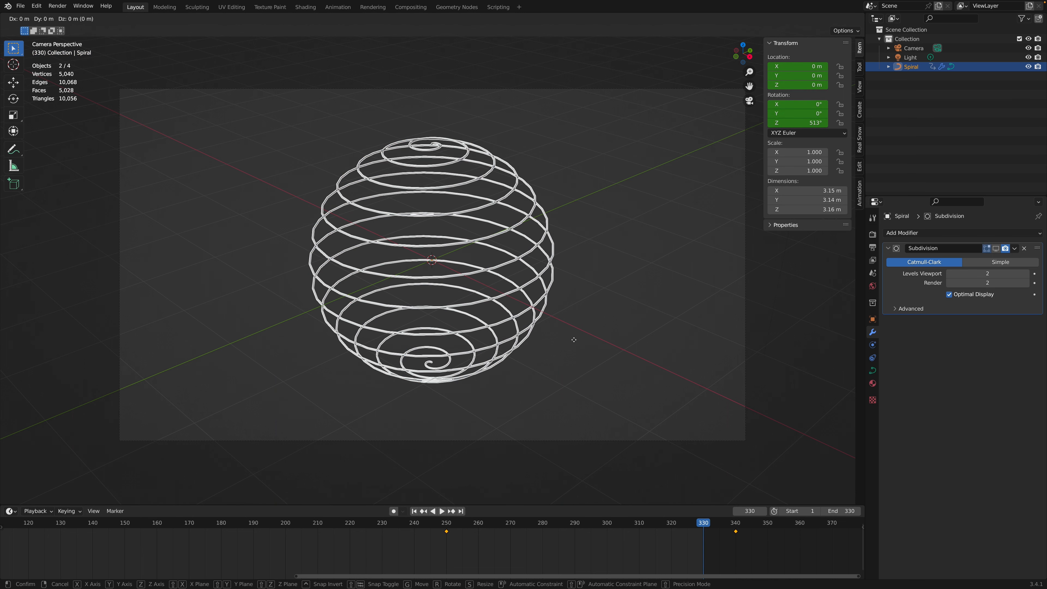
key("z")
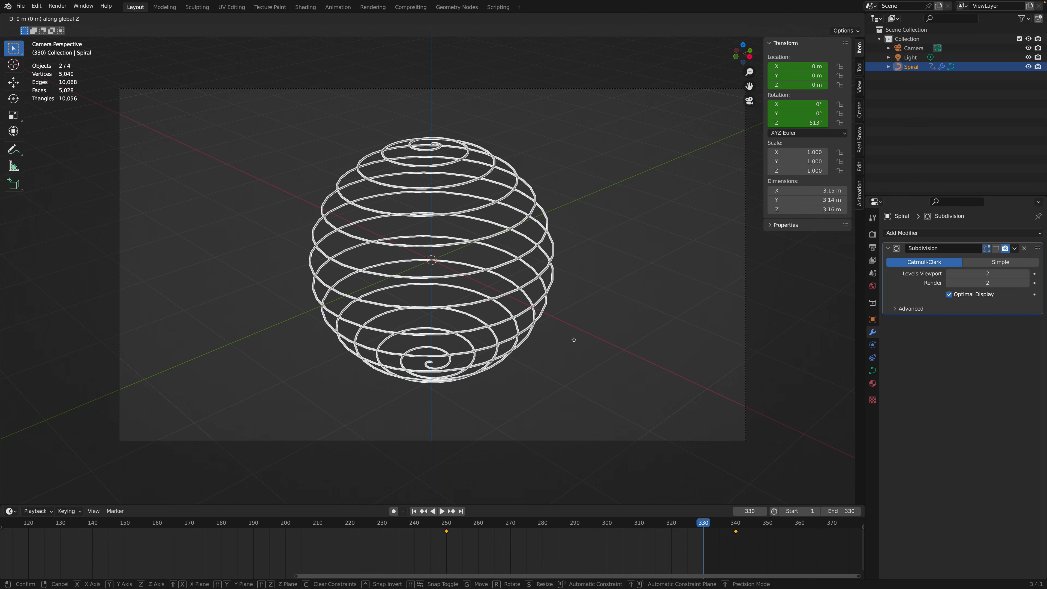
left_click(602, 382)
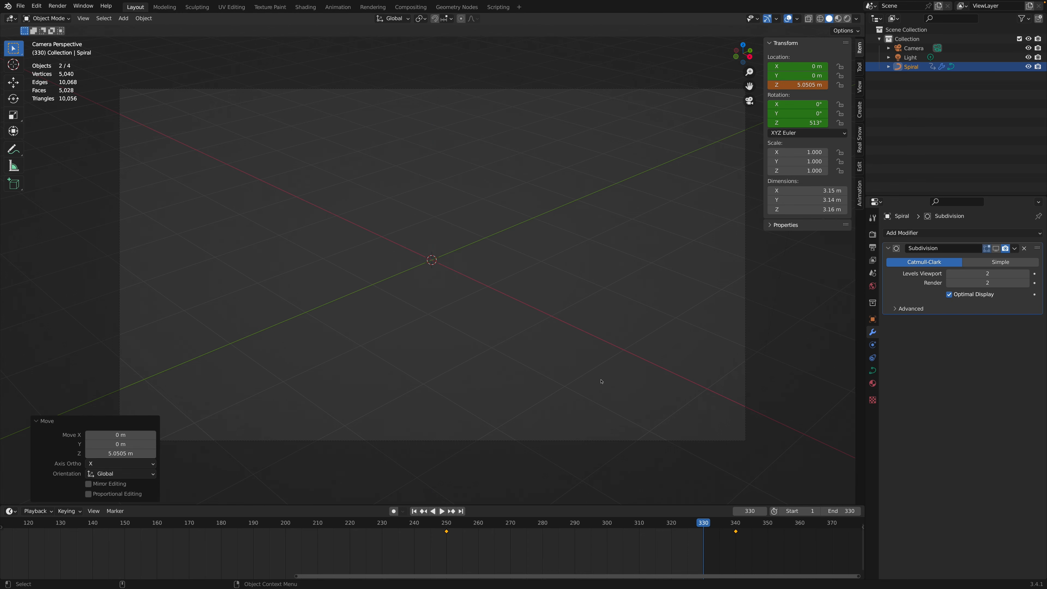
key("i")
left_click(590, 356)
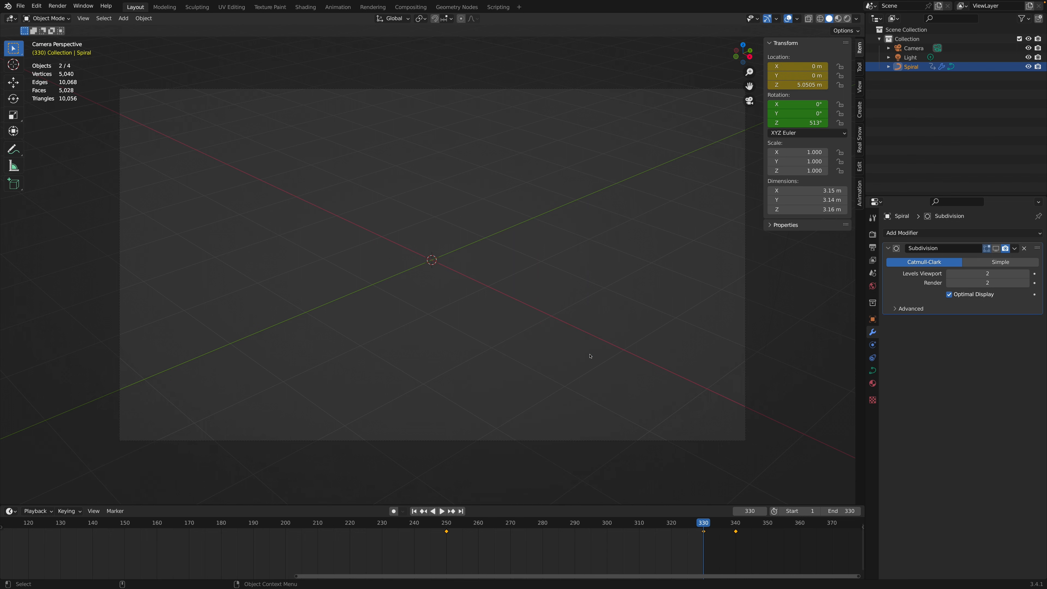
Step: Preview the animation from frame 241 and move the spiral's Location keyframe from frame 330 to frame 343
left_click(417, 523)
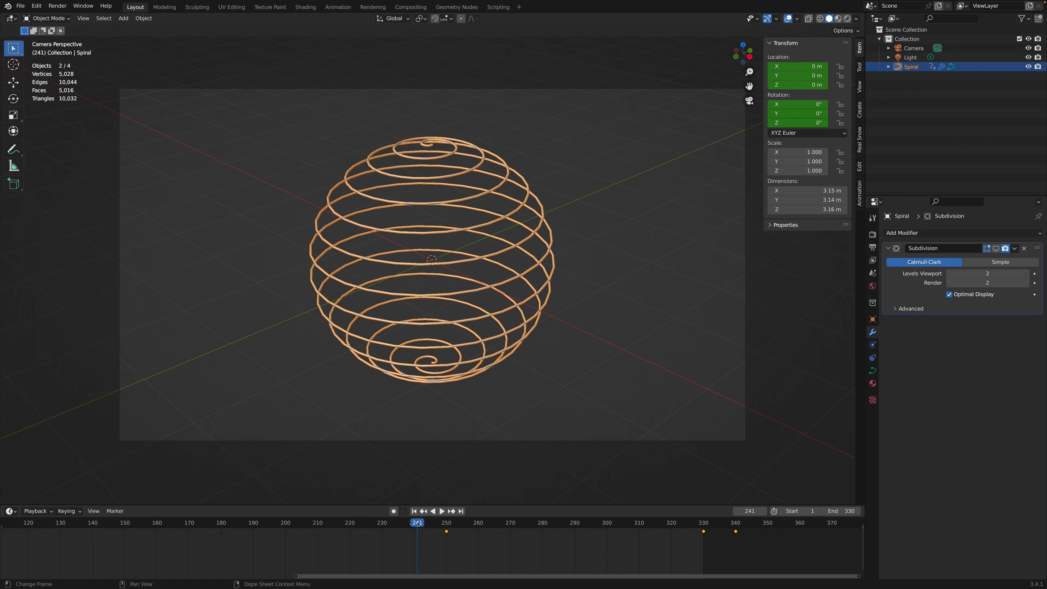
key("space")
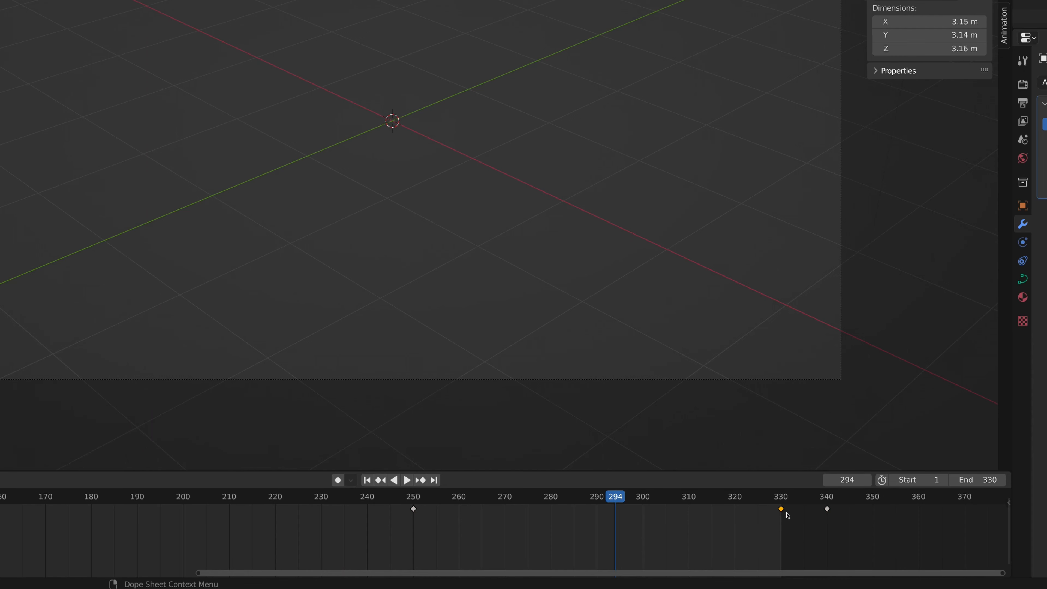
left_click_drag(783, 510, 841, 517)
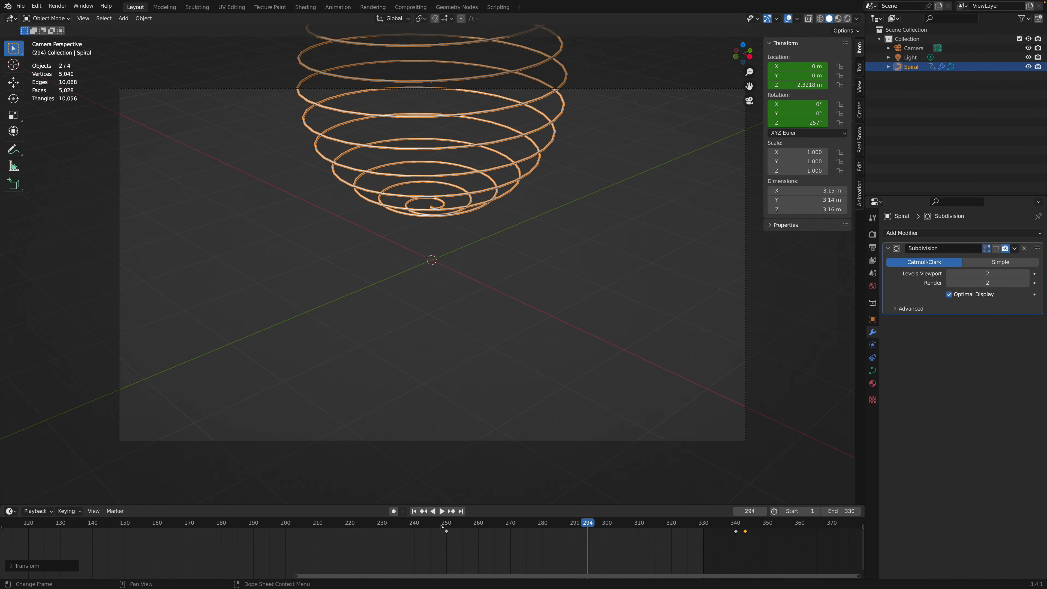
Step: Replay the spiral's rotation and upward exit with the retimed Location keyframe, and stop playback
key("shift+Left")
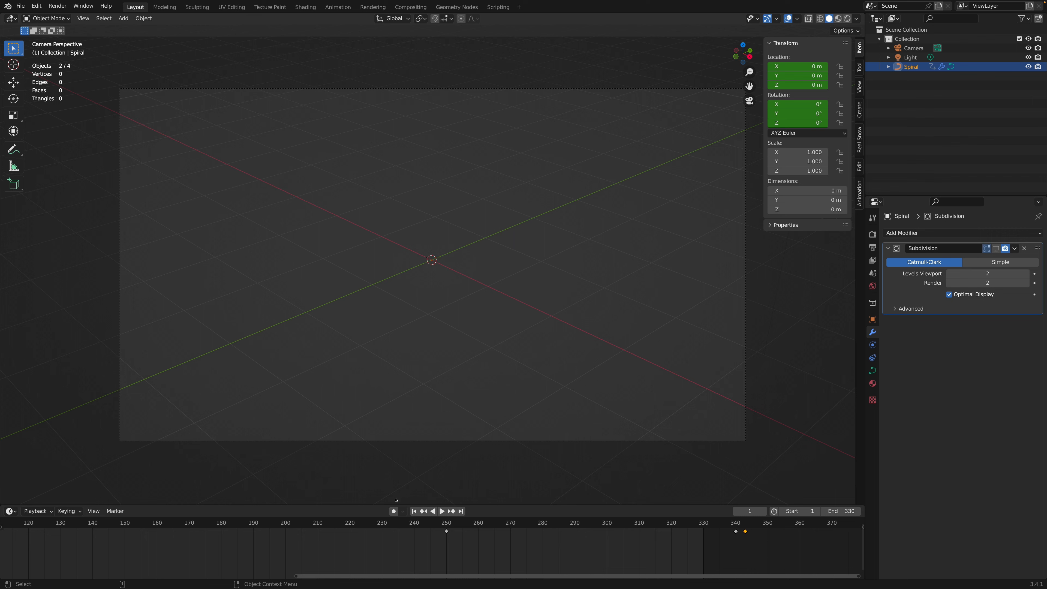
left_click(392, 527)
key("space")
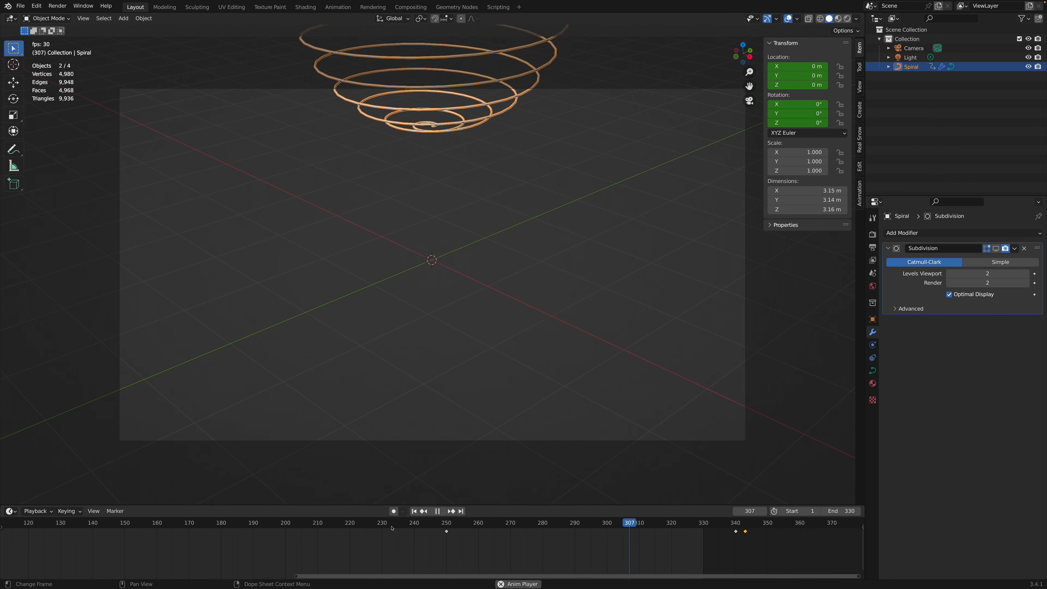
key("space")
left_click(392, 527)
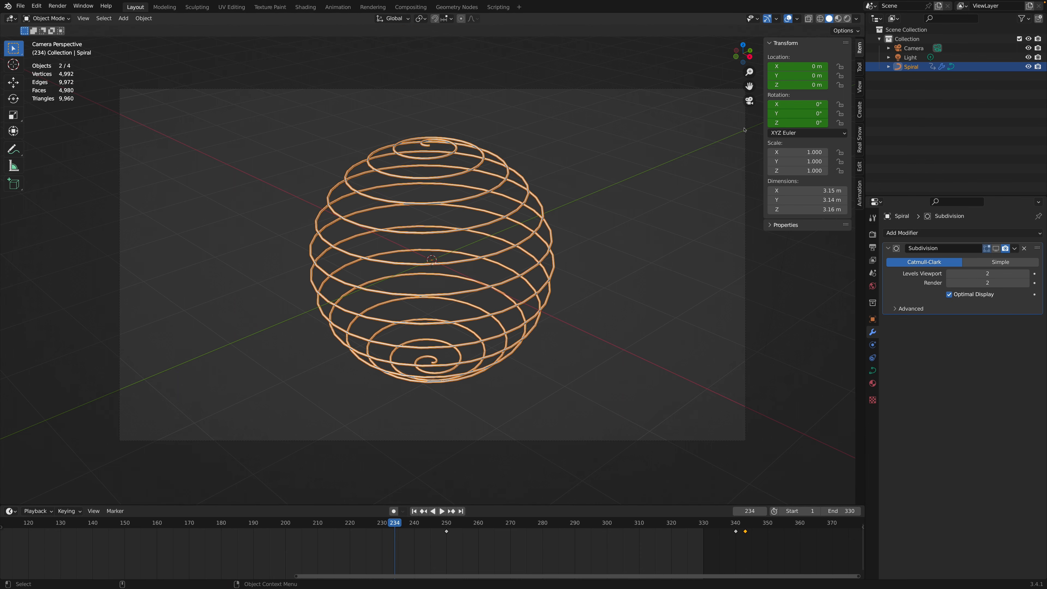
Step: Leave the camera view and orbit down to a nearly side-on view of the spiral
left_click(749, 101)
scroll(535, 261, "down", 10)
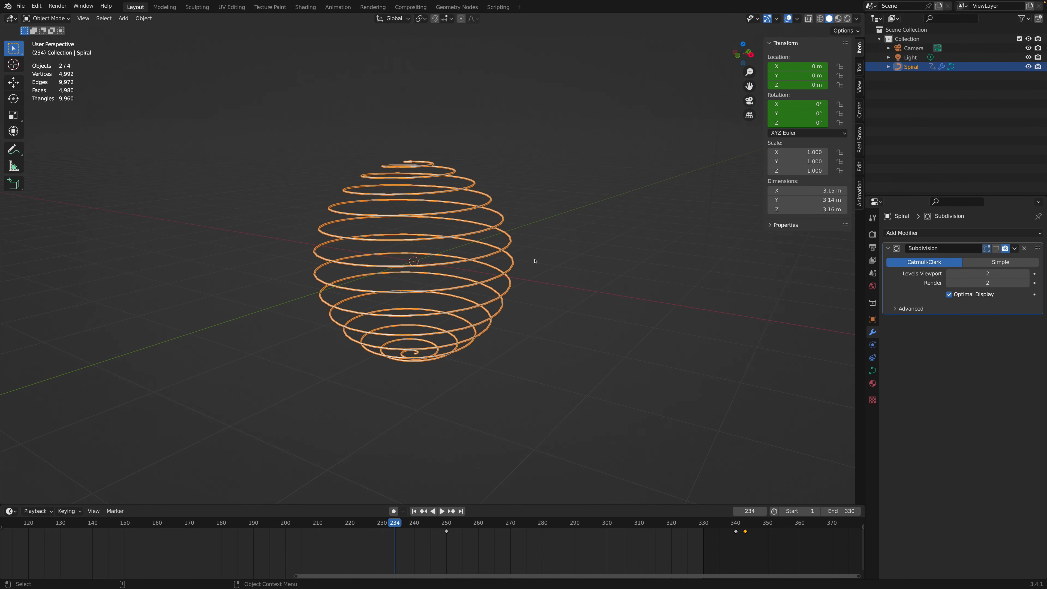
scroll(535, 261, "right", 5)
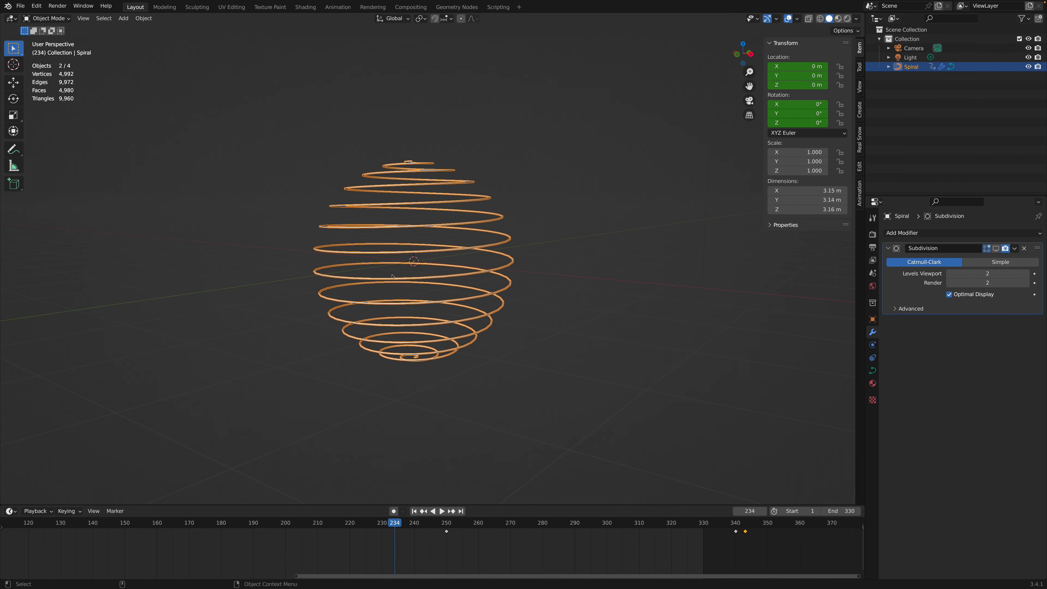